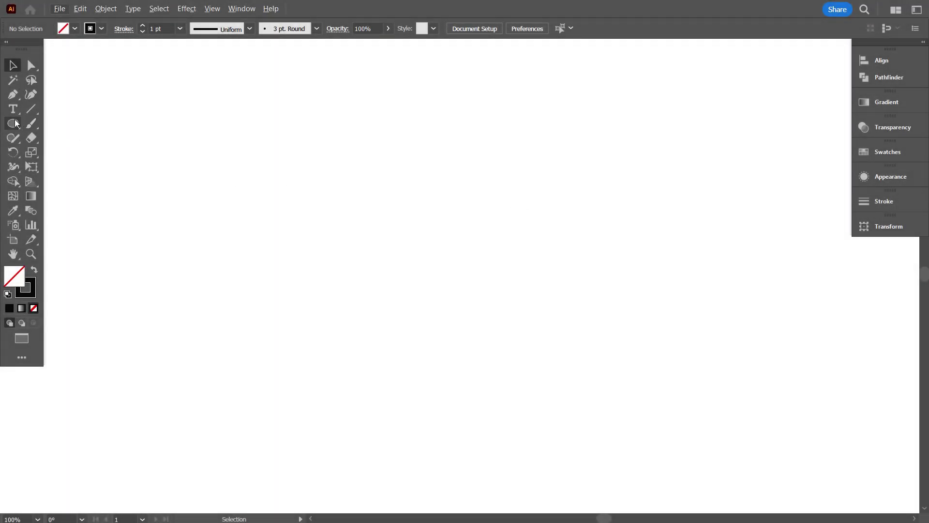
# Step: Draw a circle near the page centre with the Ellipse Tool
pyautogui.click(13, 124)
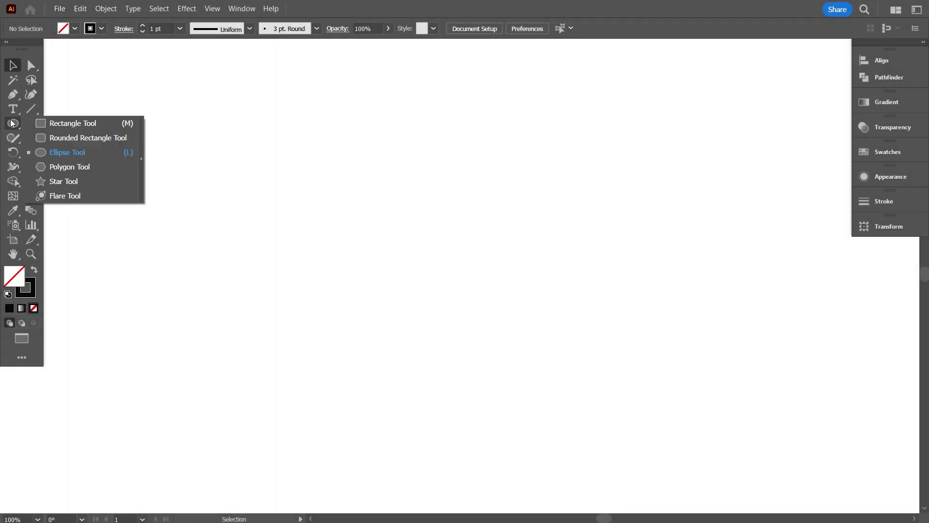
pyautogui.click(66, 152)
pyautogui.moveTo(342, 212); pyautogui.dragTo(496, 356)
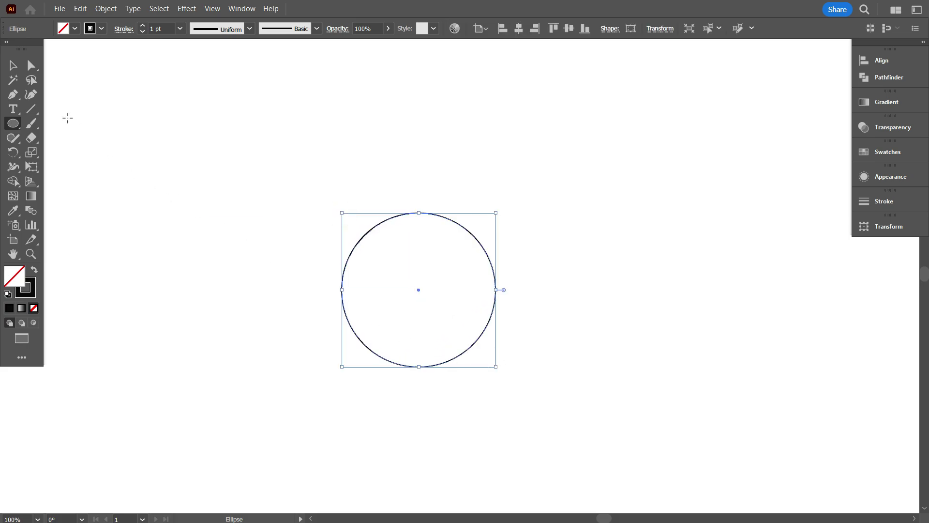
pyautogui.click(13, 66)
pyautogui.click(419, 310)
# Step: Place an overlapping copy of the circle to its right
pyautogui.scroll(1, 419, 320)
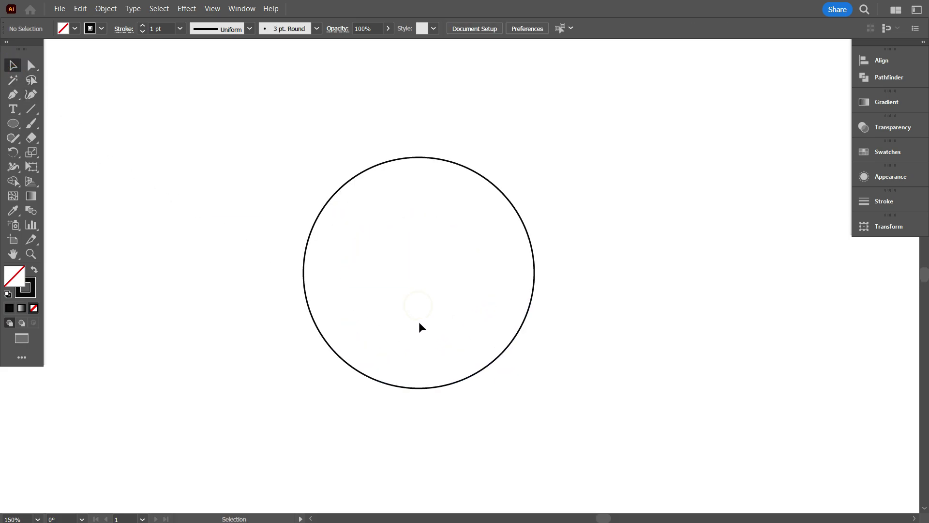
pyautogui.hotkey('ctrl', 'a')
pyautogui.scroll(1, 390, 392)
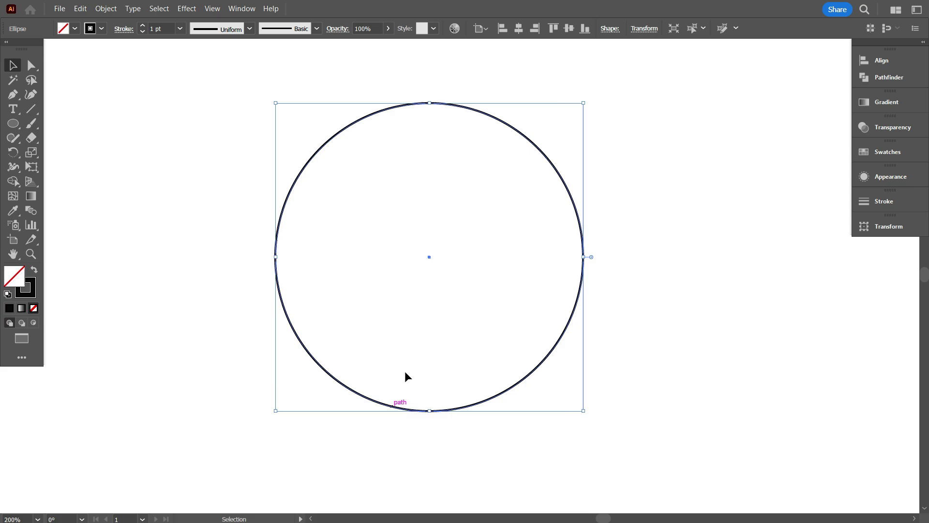
pyautogui.moveTo(552, 361); pyautogui.dragTo(702, 361)
pyautogui.click(625, 384)
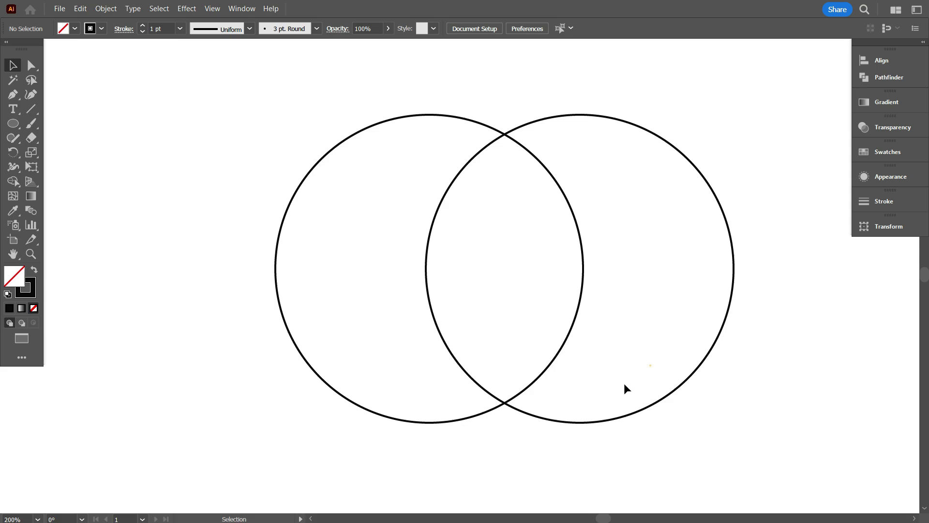
# Step: Add a third circle copy above the pair and fine-tune the right circle's position
pyautogui.moveTo(641, 373); pyautogui.dragTo(585, 374)
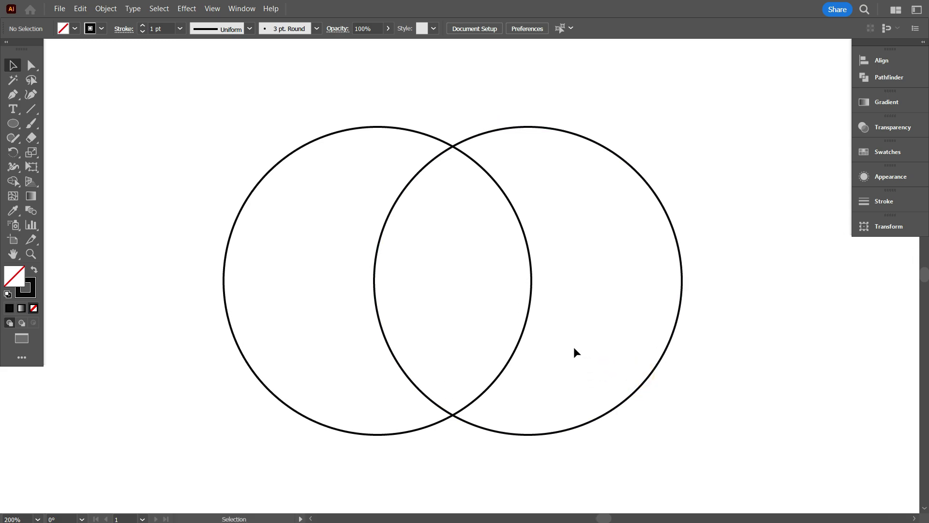
pyautogui.hotkey('ctrl', '-')
pyautogui.moveTo(560, 297)
pyautogui.mouseDown()
pyautogui.moveTo(638, 411)
pyautogui.moveTo(444, 315)
pyautogui.moveTo(434, 289)
pyautogui.moveTo(441, 279)
pyautogui.mouseUp()
pyautogui.scroll(1, 614, 388)
pyautogui.click(456, 342)
pyautogui.scroll(1, 436, 373)
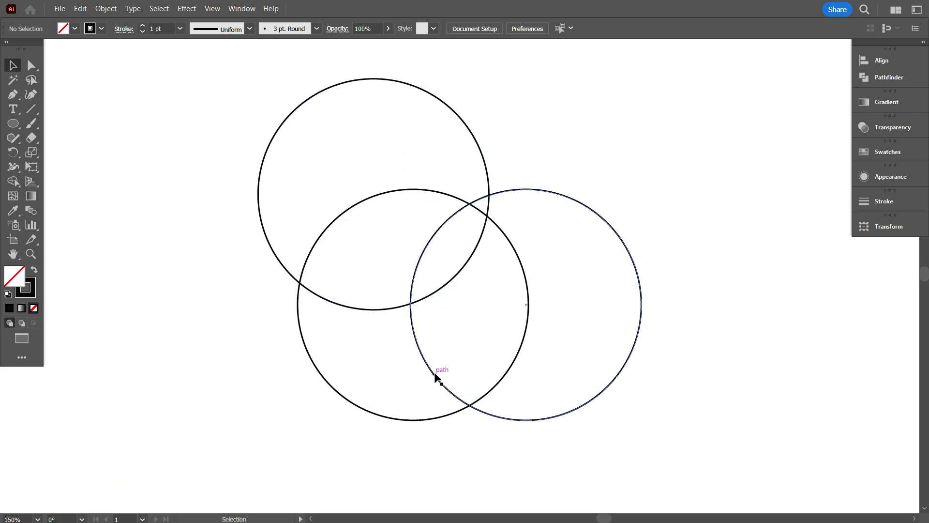
pyautogui.click(436, 377)
pyautogui.hotkey('shift', 'Right')
pyautogui.hotkey('shift', 'Right')
pyautogui.hotkey('shift', 'Right')
pyautogui.hotkey('shift', 'Right')
pyautogui.hotkey('shift', 'Left')
pyautogui.hotkey('shift', 'Left')
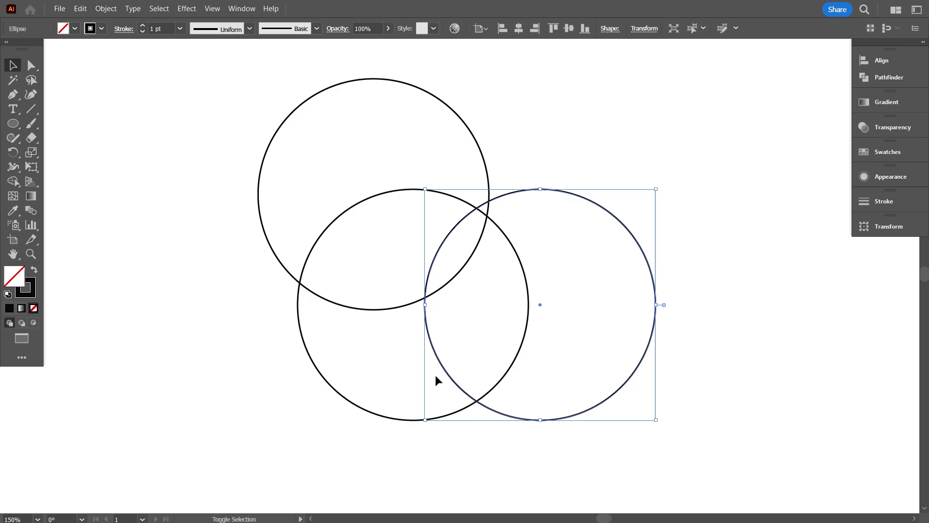
pyautogui.click(510, 438)
# Step: Group the two lower circles together
pyautogui.scroll(3, 510, 440)
pyautogui.moveTo(510, 440); pyautogui.dragTo(417, 303)
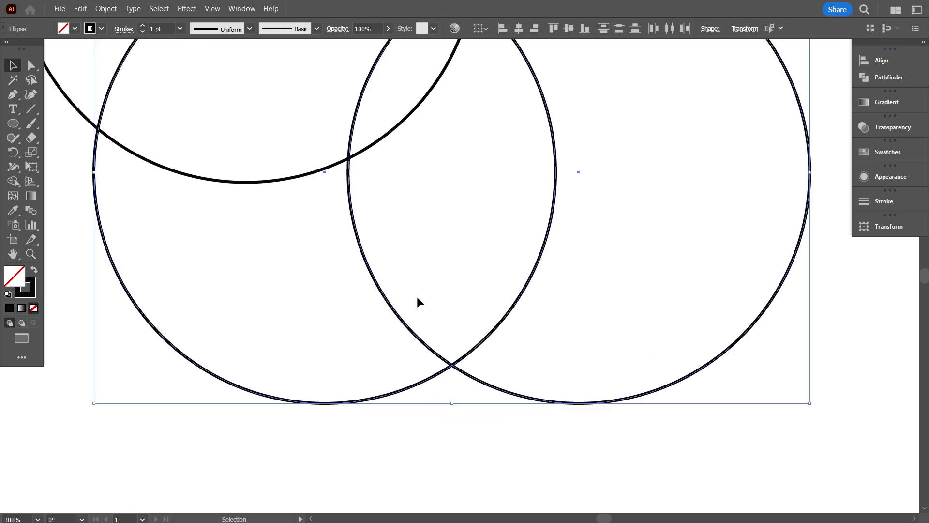
pyautogui.scroll(-3, 417, 303)
pyautogui.scroll(1, 568, 198)
pyautogui.rightClick(548, 197)
pyautogui.click(576, 306)
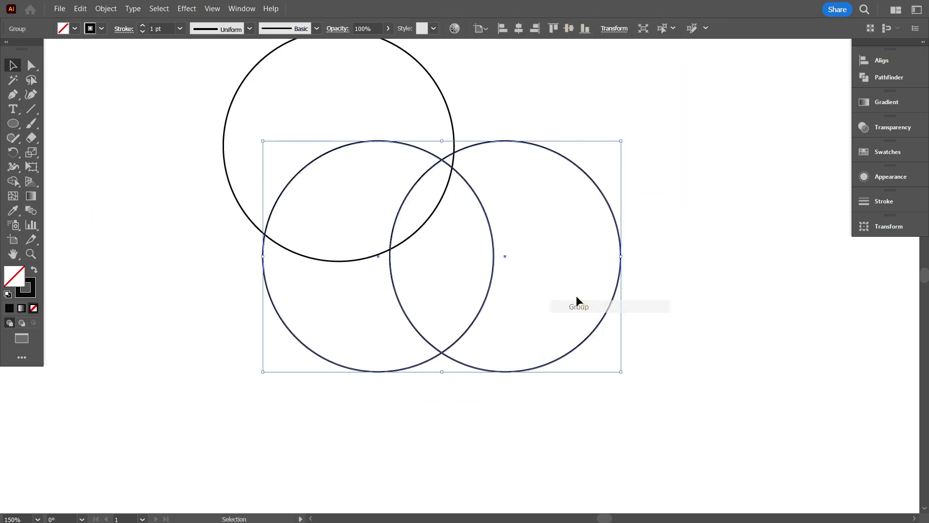
pyautogui.click(572, 290)
# Step: Shift the top circle right, copy a fourth circle into the upper-right spot, and select the top two
pyautogui.moveTo(406, 246); pyautogui.dragTo(560, 243)
pyautogui.click(393, 270)
pyautogui.click(390, 274)
pyautogui.click(546, 315)
pyautogui.scroll(-2, 483, 334)
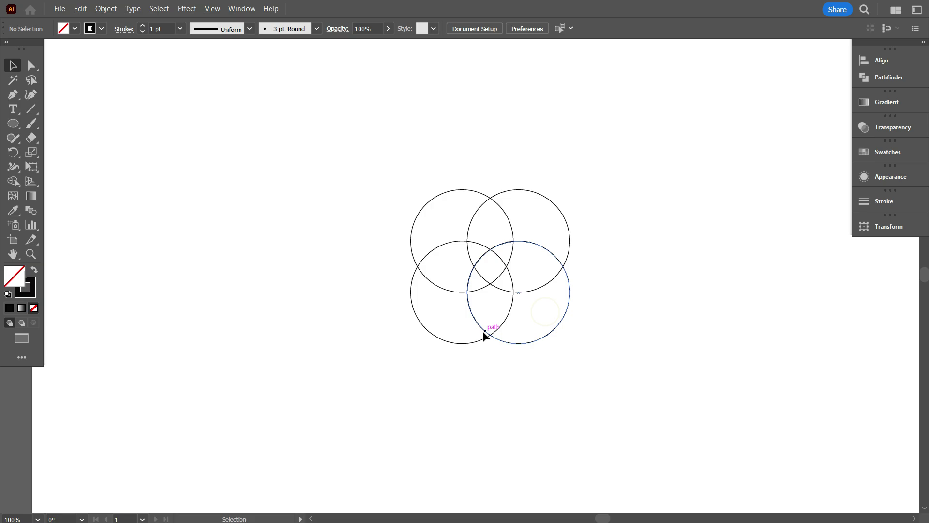
pyautogui.scroll(3, 610, 318)
pyautogui.scroll(-1, 609, 313)
pyautogui.moveTo(379, 135); pyautogui.dragTo(589, 144)
pyautogui.scroll(1, 590, 143)
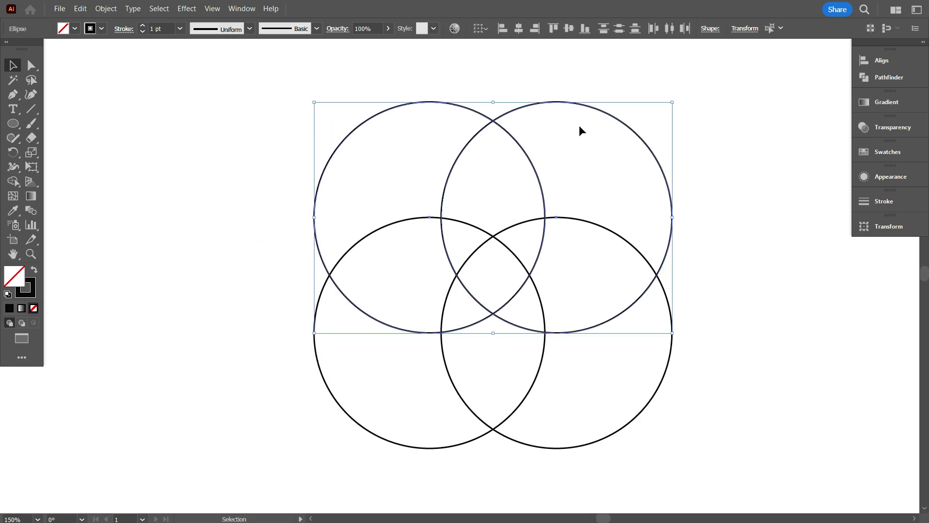
# Step: Group the top two circles, then select all four circles
pyautogui.rightClick(558, 80)
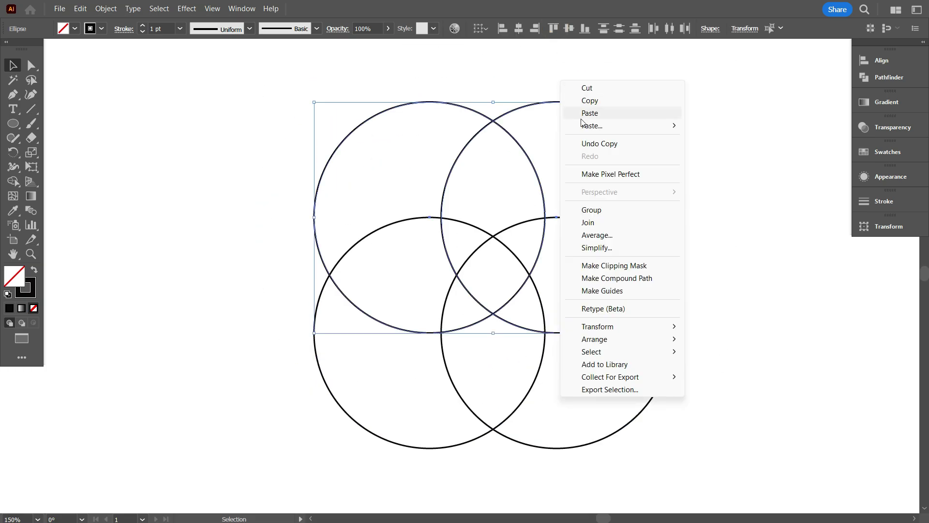
pyautogui.click(597, 208)
pyautogui.moveTo(408, 175); pyautogui.dragTo(563, 403)
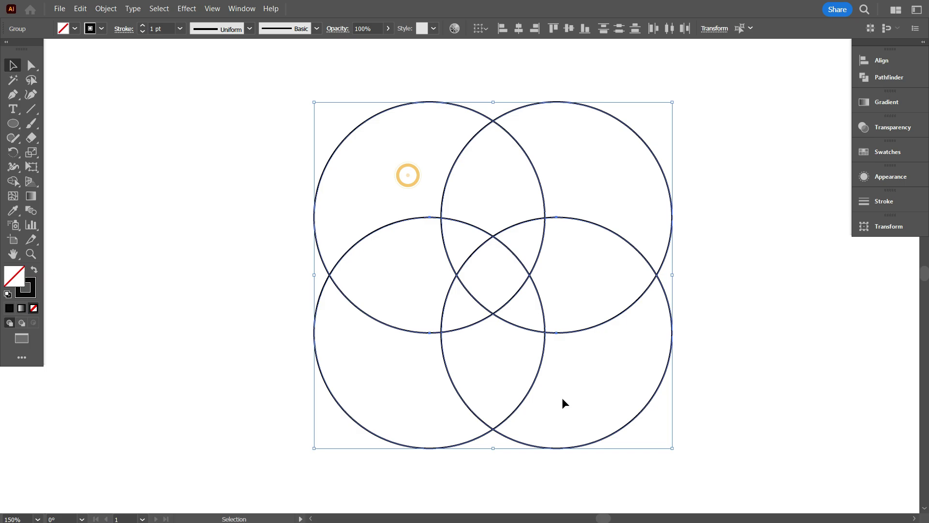
pyautogui.scroll(-2, 518, 326)
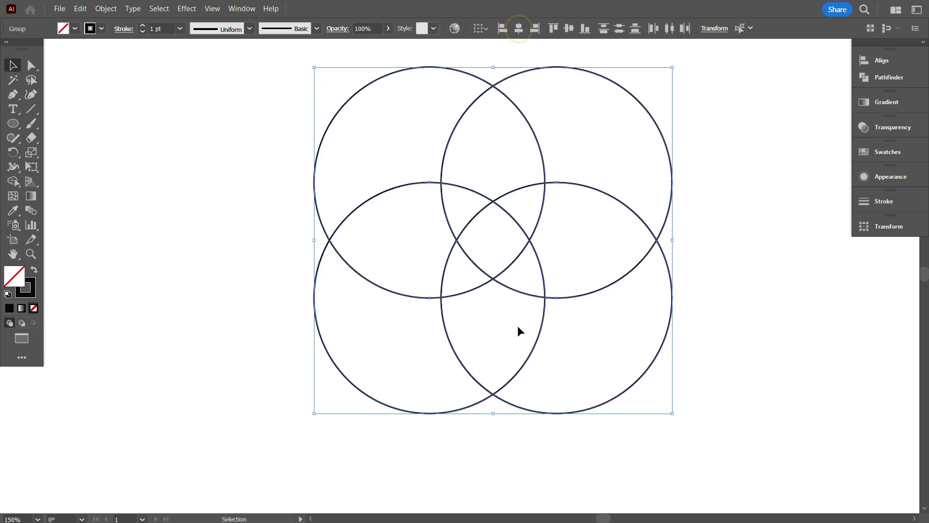
pyautogui.scroll(1, 533, 358)
pyautogui.scroll(1, 536, 355)
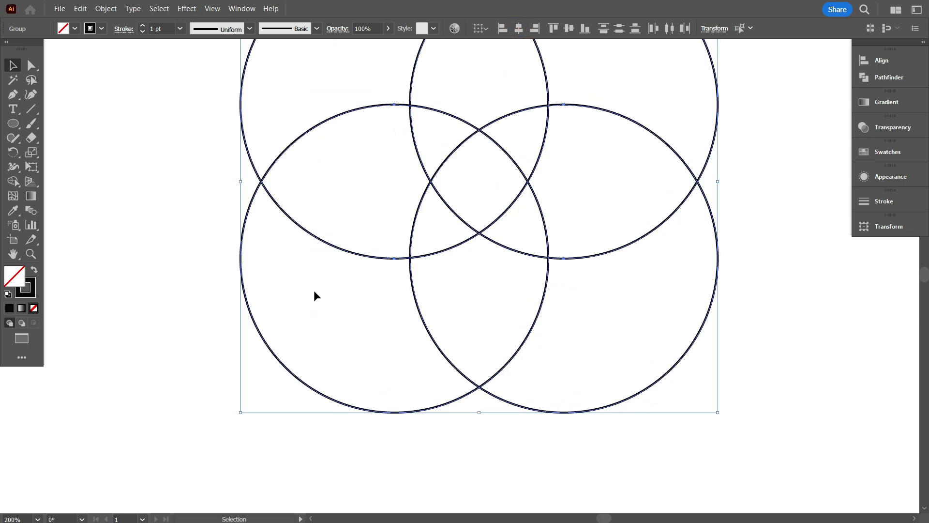
# Step: With the Shape Builder and a black fill, turn the lower central overlap into a shape
pyautogui.click(13, 183)
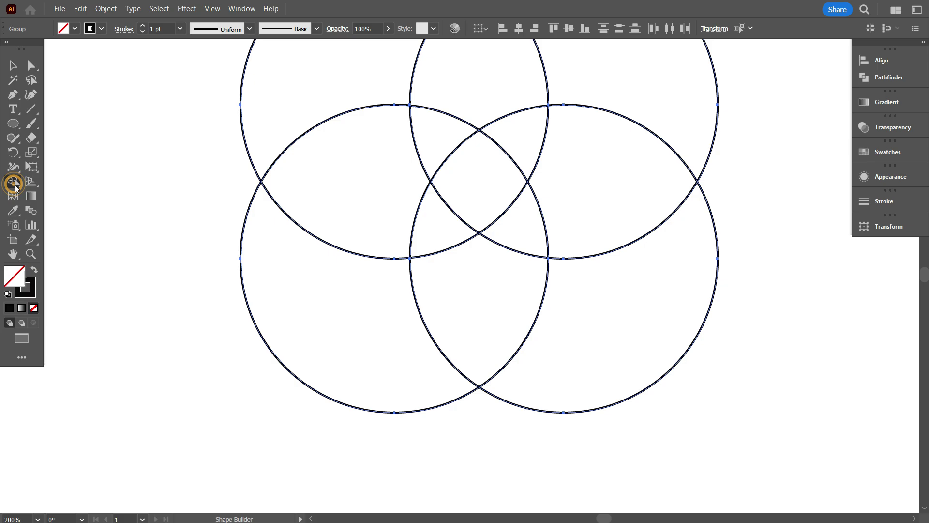
pyautogui.click(34, 272)
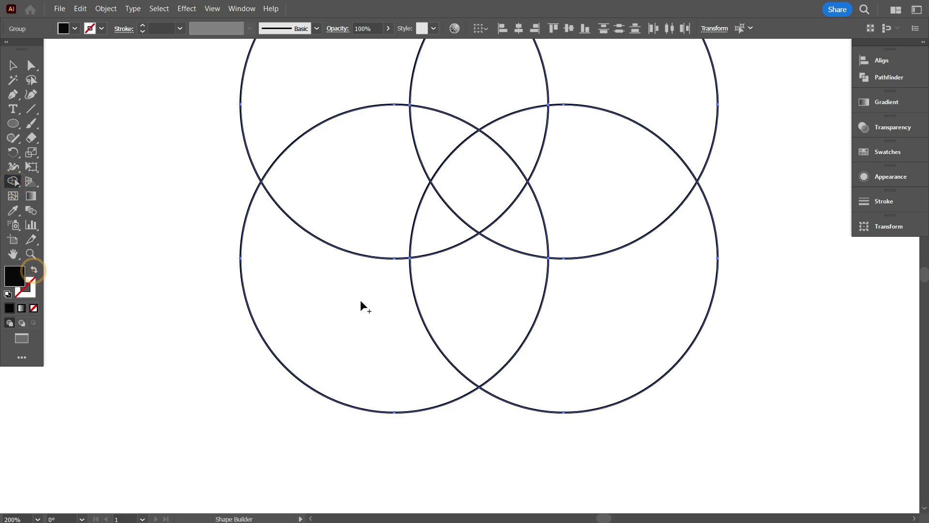
pyautogui.click(463, 291)
pyautogui.scroll(-1, 522, 321)
pyautogui.scroll(3, 101, 163)
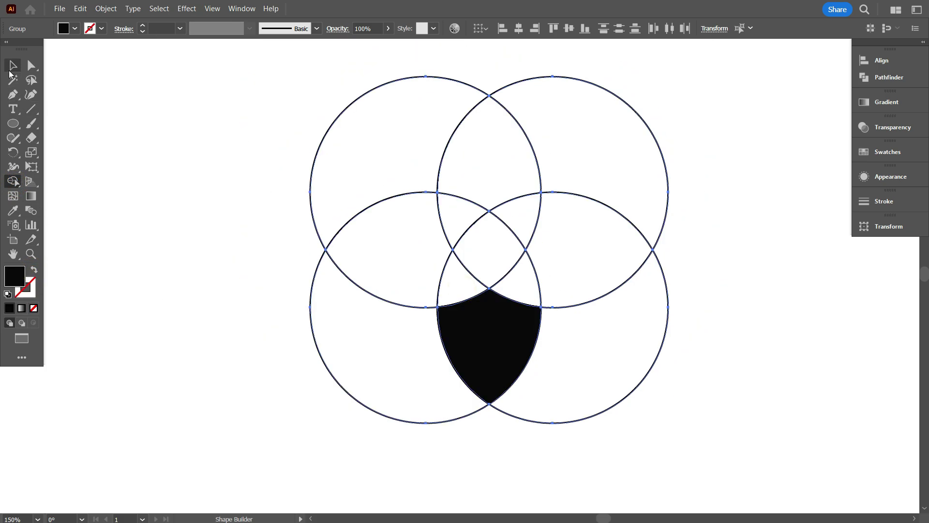
# Step: Ungroup the lower circles and move the black shield out to the left
pyautogui.click(12, 66)
pyautogui.click(272, 201)
pyautogui.scroll(-1, 442, 286)
pyautogui.click(469, 309)
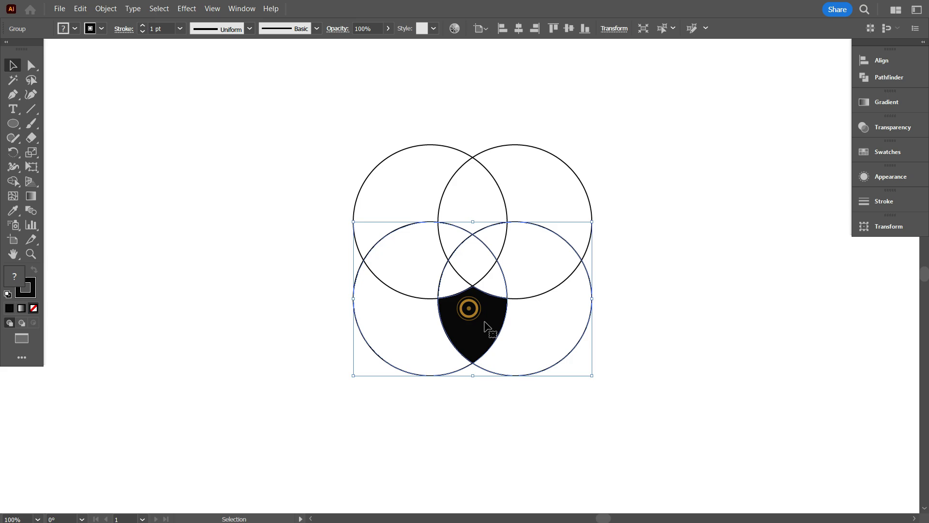
pyautogui.rightClick(482, 322)
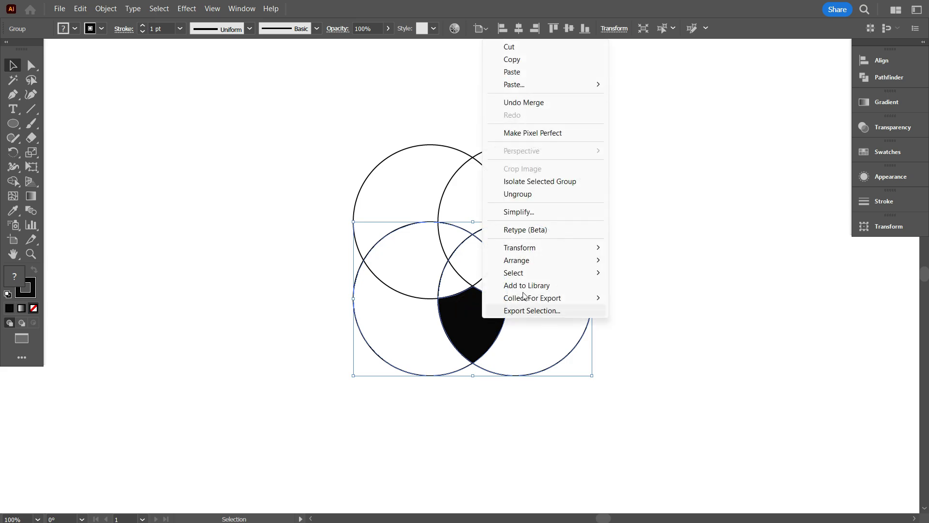
pyautogui.click(554, 199)
pyautogui.click(711, 272)
pyautogui.moveTo(506, 320); pyautogui.dragTo(250, 253)
# Step: Delete the four circles and enlarge the shield
pyautogui.moveTo(349, 138); pyautogui.dragTo(615, 363)
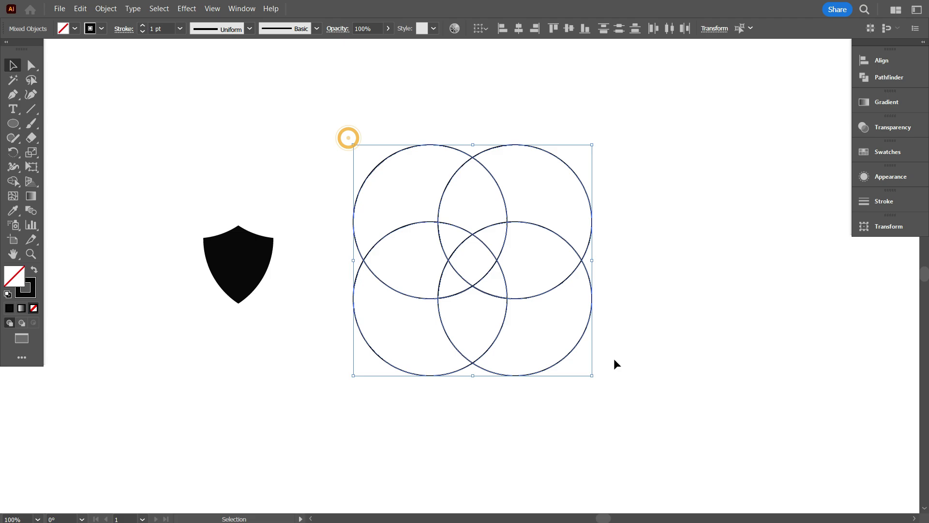
pyautogui.press('Delete')
pyautogui.moveTo(511, 374); pyautogui.dragTo(477, 280)
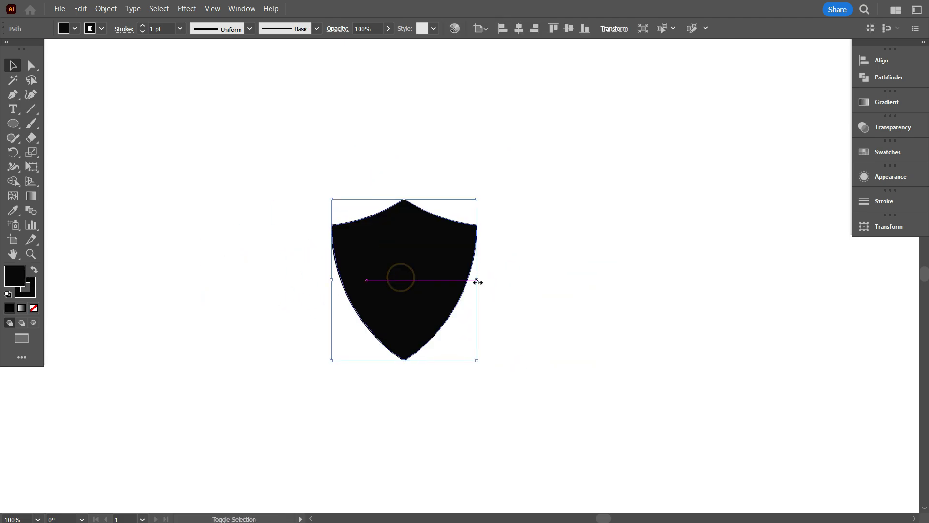
pyautogui.click(539, 288)
# Step: Set the shield's fill to None and move the outline left of centre
pyautogui.click(386, 294)
pyautogui.click(34, 308)
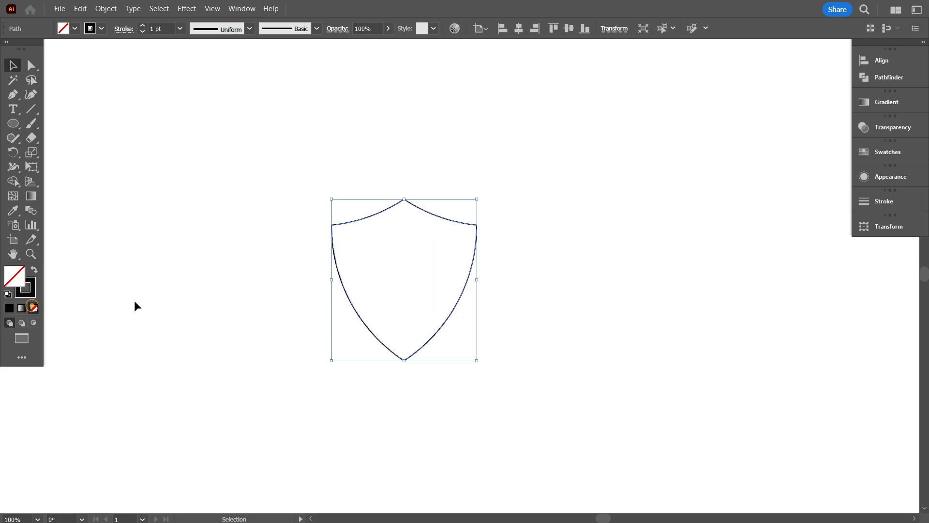
pyautogui.click(189, 291)
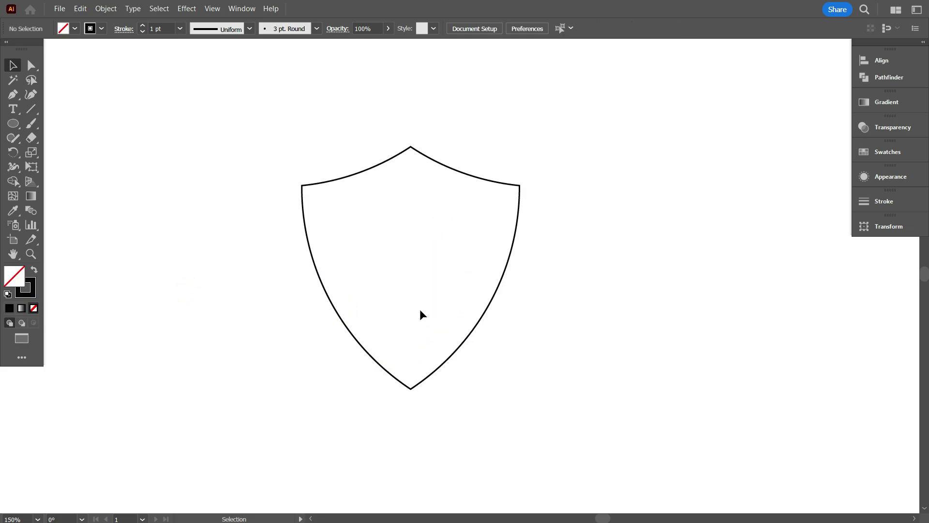
pyautogui.scroll(1, 392, 300)
pyautogui.scroll(-1, 335, 281)
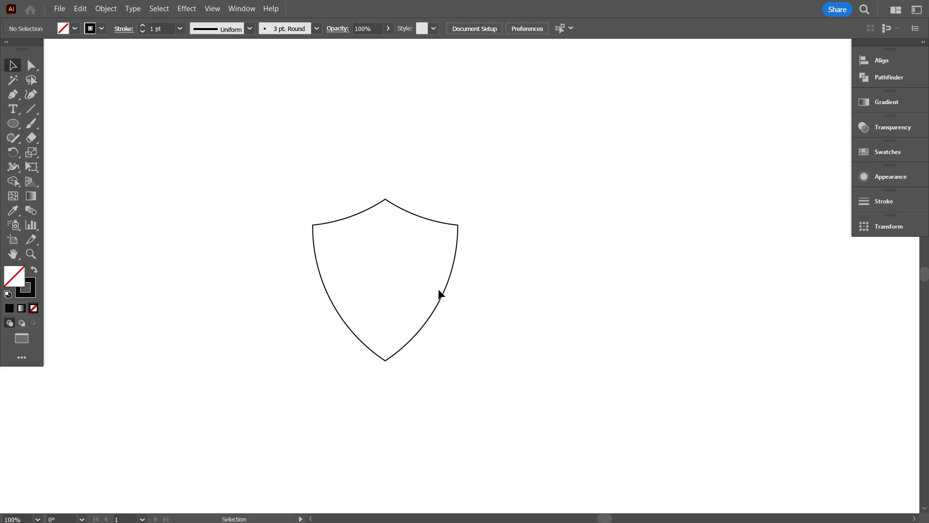
pyautogui.moveTo(439, 295); pyautogui.dragTo(393, 294)
pyautogui.click(480, 254)
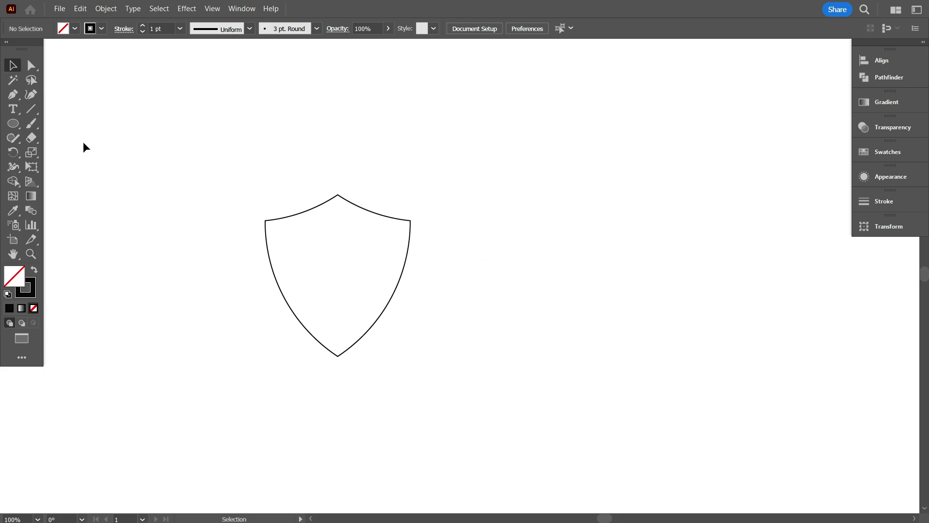
# Step: Draw a square beside the shield with the Rectangle Tool
pyautogui.rightClick(14, 124)
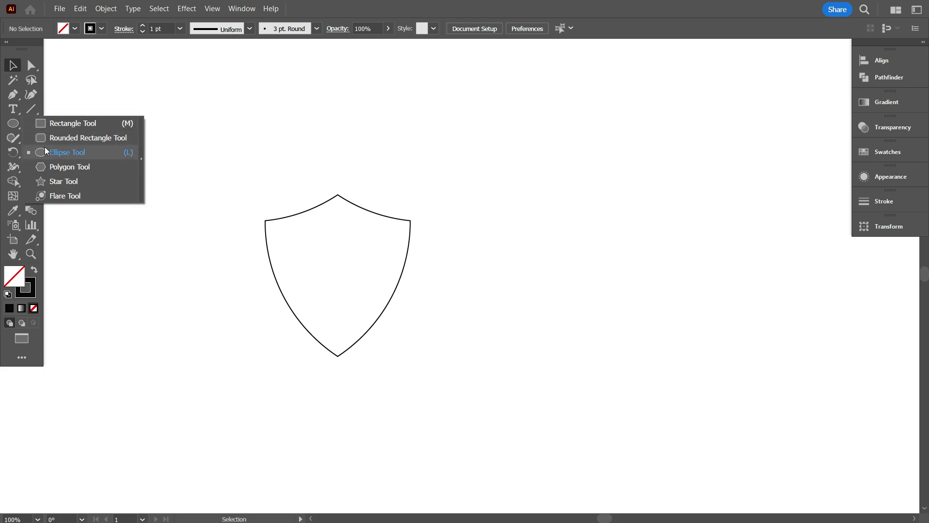
pyautogui.click(62, 121)
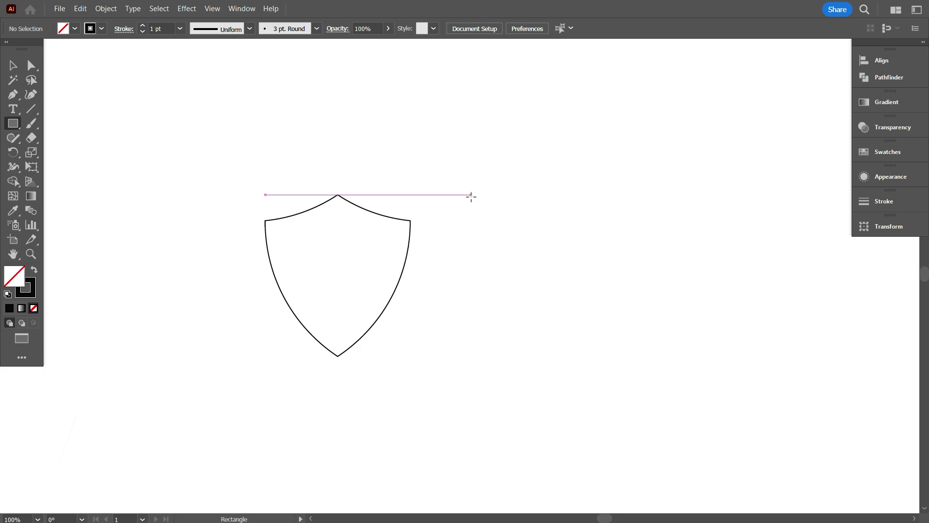
pyautogui.moveTo(471, 195)
pyautogui.mouseDown()
pyautogui.moveTo(542, 365)
pyautogui.moveTo(543, 356)
pyautogui.mouseUp()
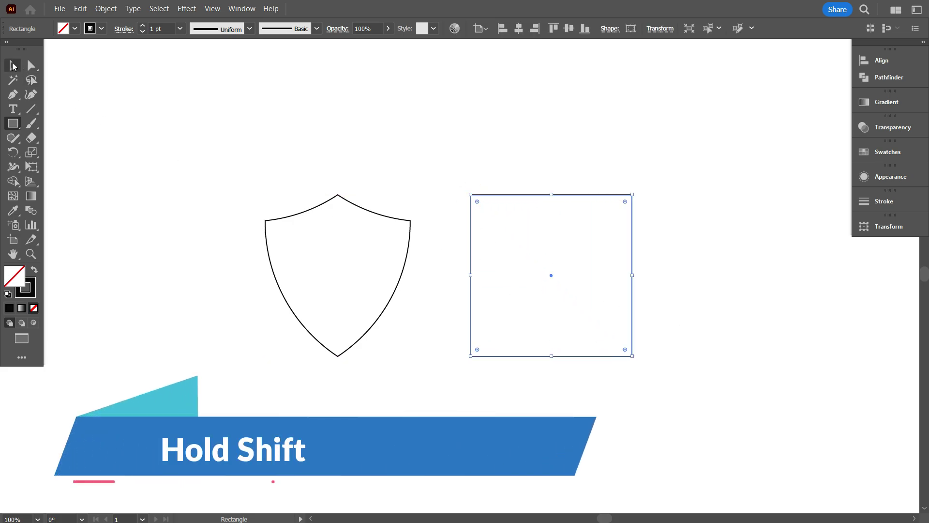
# Step: Round three of the square's corners into a teardrop shape
pyautogui.click(13, 65)
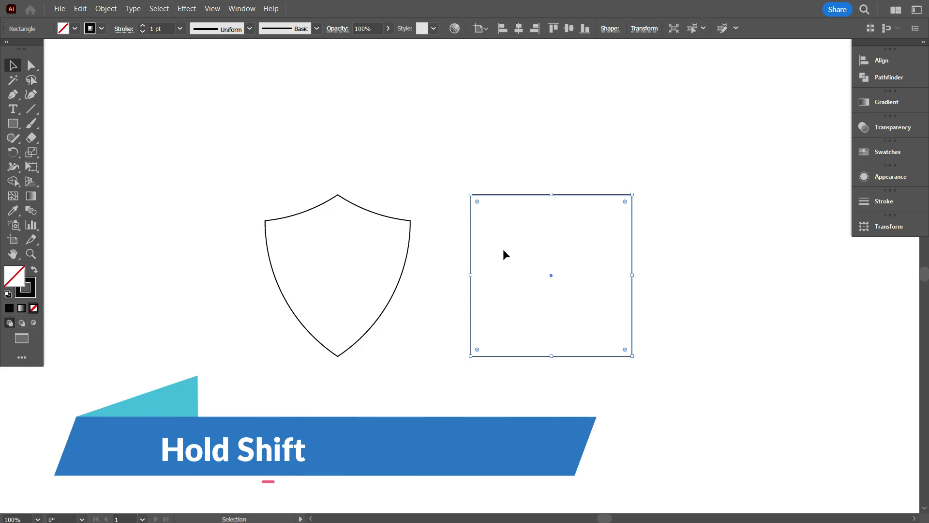
pyautogui.click(478, 203)
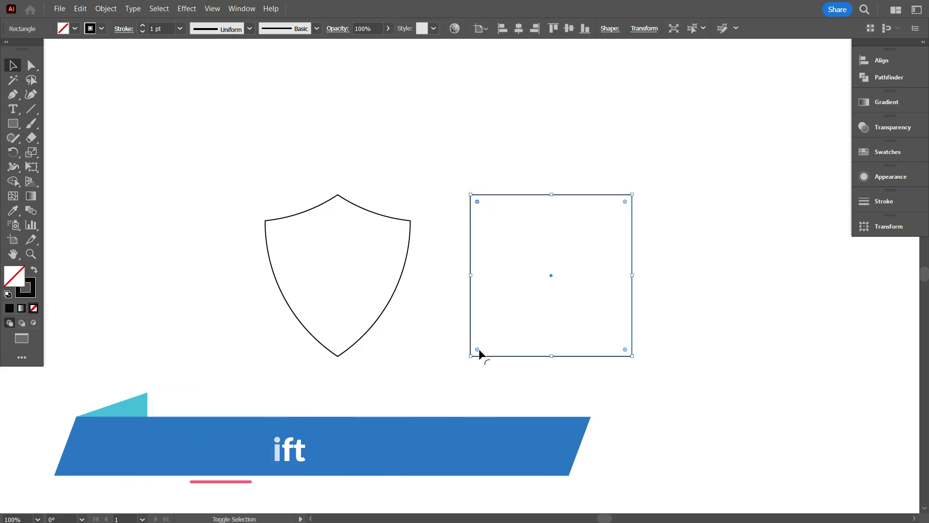
pyautogui.keyDown('shift'); pyautogui.click(478, 349); pyautogui.keyUp('shift')
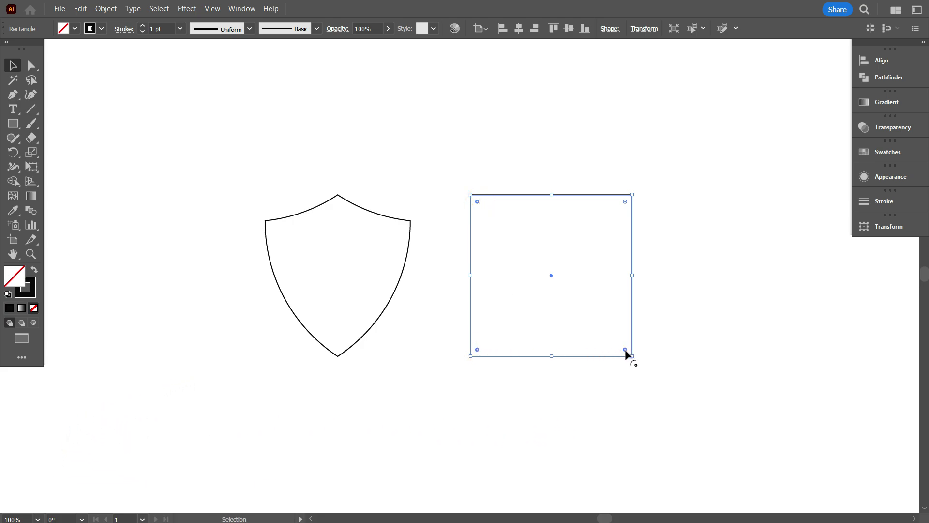
pyautogui.moveTo(625, 351); pyautogui.dragTo(557, 255)
# Step: Rotate the teardrop 45° so its point faces up
pyautogui.click(484, 135)
pyautogui.moveTo(486, 136); pyautogui.dragTo(554, 369)
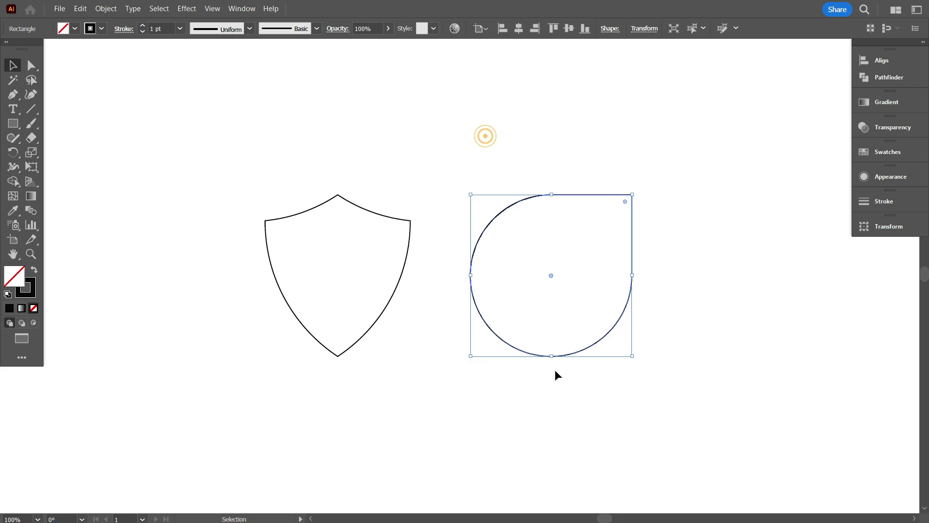
pyautogui.moveTo(635, 360); pyautogui.dragTo(690, 296)
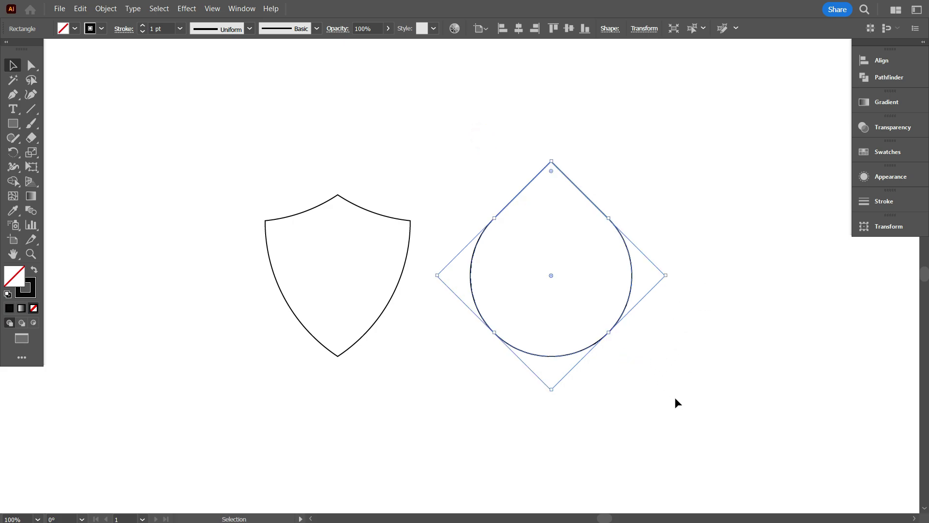
pyautogui.click(676, 398)
# Step: Scale the shield up slightly and check both shapes at 100% zoom
pyautogui.scroll(-1, 426, 345)
pyautogui.scroll(1, 339, 242)
pyautogui.moveTo(301, 156); pyautogui.dragTo(334, 164)
pyautogui.click(400, 160)
pyautogui.hotkey('ctrl', '-')
pyautogui.click(580, 274)
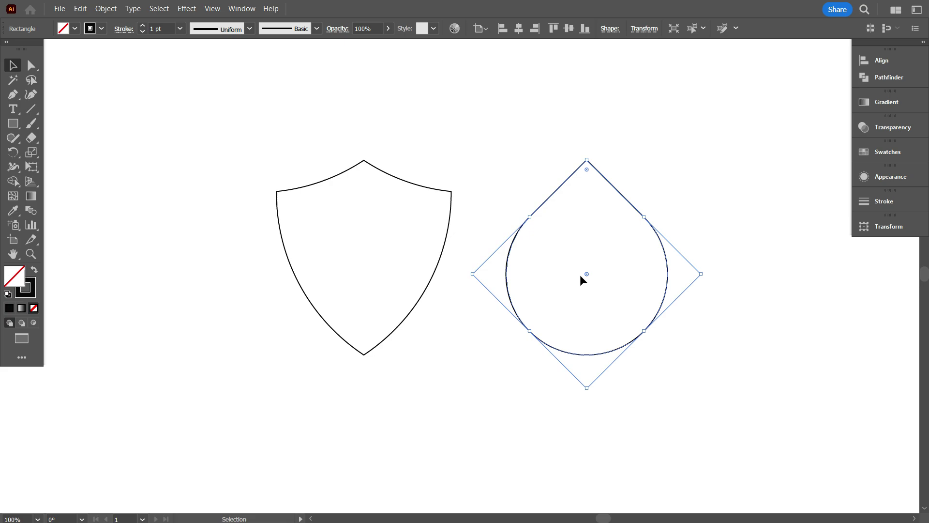
pyautogui.click(459, 380)
pyautogui.hotkey('ctrl', '+')
# Step: Drag the teardrop farther right of the shield, then recentre the view on the shield
pyautogui.scroll(1, 430, 253)
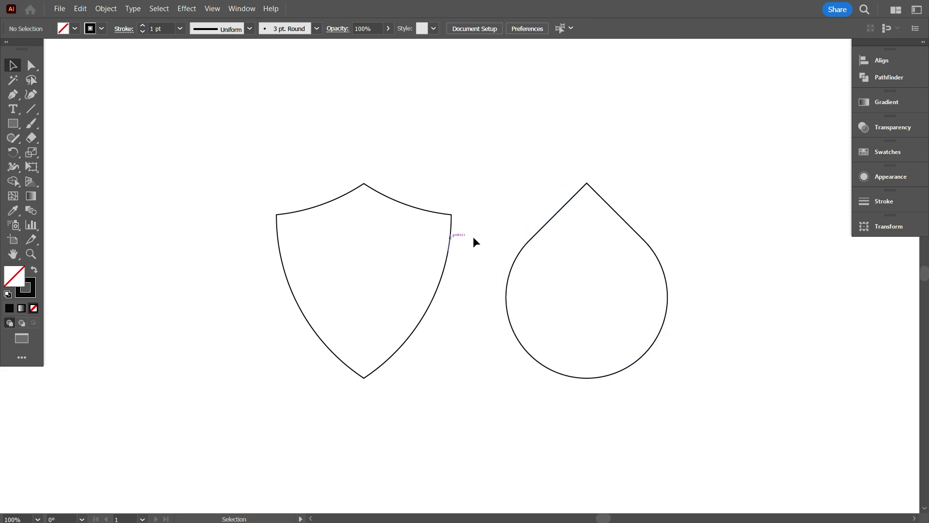
pyautogui.scroll(-1, 532, 312)
pyautogui.scroll(1, 532, 312)
pyautogui.keyDown('alt'); pyautogui.scroll(-1, 455, 290); pyautogui.keyUp('alt')
pyautogui.keyDown('alt'); pyautogui.scroll(1, 535, 255); pyautogui.keyUp('alt')
pyautogui.click(477, 315)
pyautogui.click(465, 333)
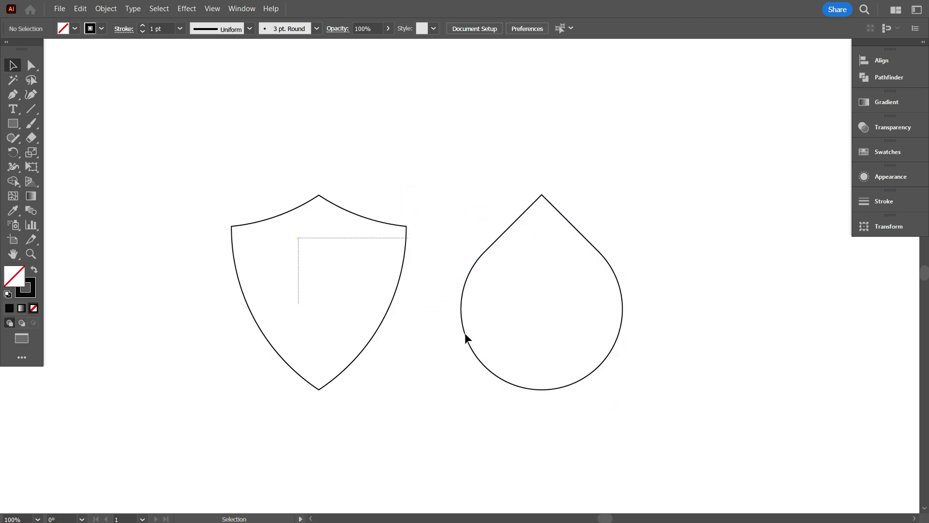
pyautogui.moveTo(622, 400); pyautogui.dragTo(835, 331)
pyautogui.keyDown('alt'); pyautogui.scroll(1, 234, 322); pyautogui.keyUp('alt')
pyautogui.scroll(1, 234, 322)
pyautogui.keyDown('alt'); pyautogui.scroll(-2, 555, 297); pyautogui.keyUp('alt')
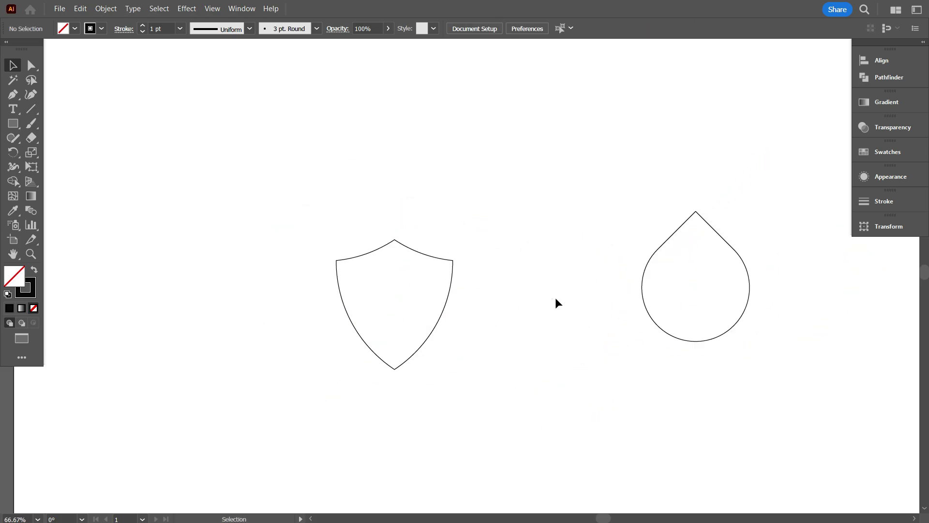
pyautogui.keyDown('alt'); pyautogui.scroll(3, 347, 348); pyautogui.keyUp('alt')
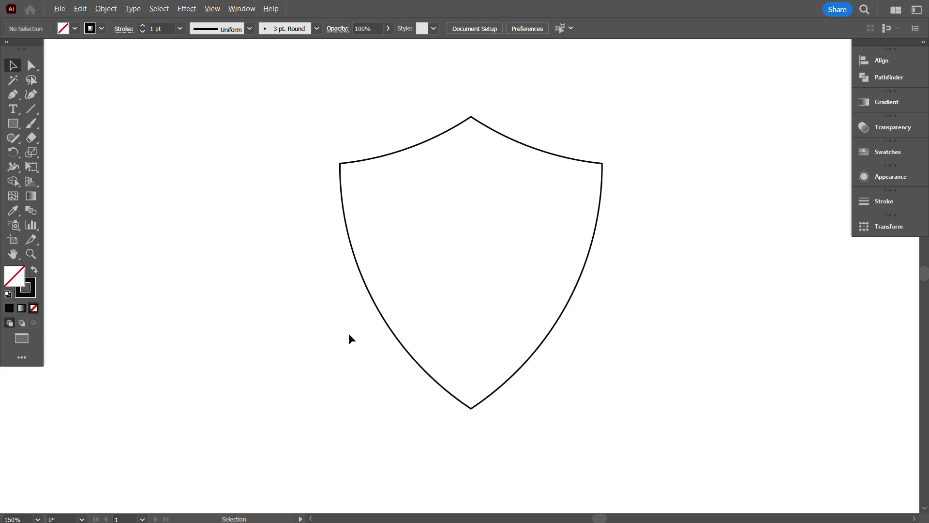
pyautogui.moveTo(348, 334); pyautogui.dragTo(301, 347)
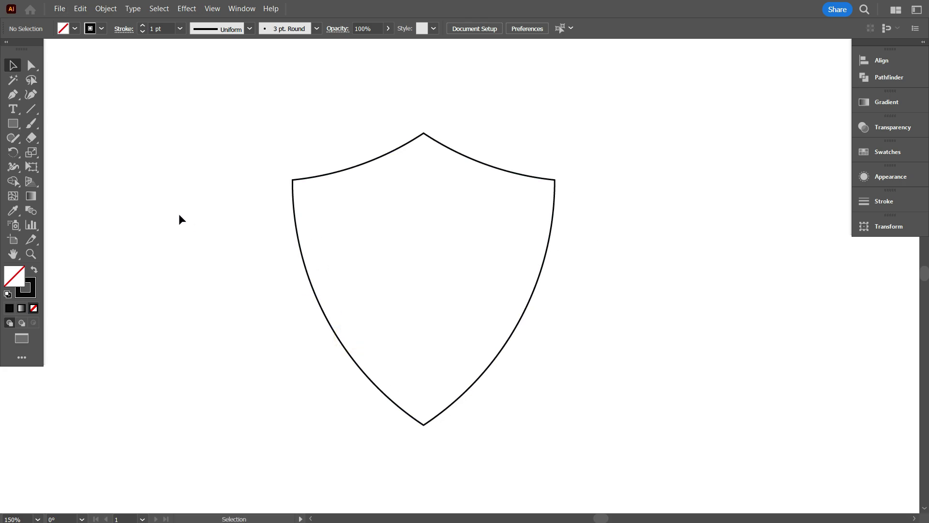
# Step: Draw a vertical line at the shield's left edge, repeat copies to ten lines, and select them
pyautogui.keyDown('alt'); pyautogui.scroll(-1, 306, 192); pyautogui.keyUp('alt')
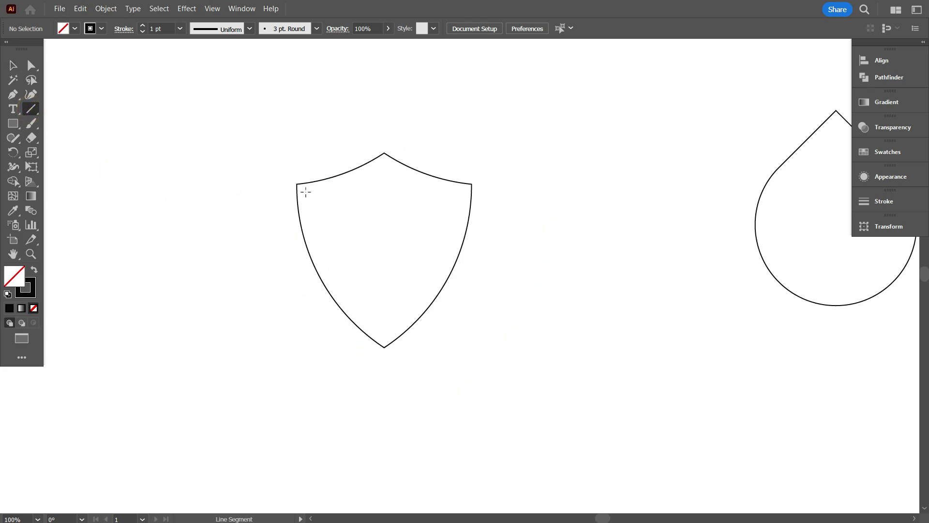
pyautogui.moveTo(297, 96)
pyautogui.mouseDown()
pyautogui.moveTo(289, 378)
pyautogui.moveTo(297, 422)
pyautogui.mouseUp()
pyautogui.click(15, 69)
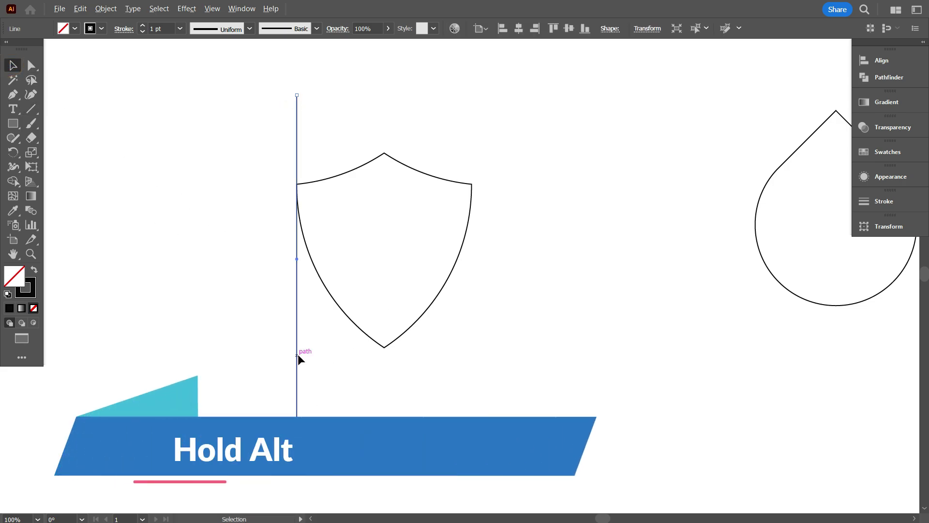
pyautogui.keyDown('alt'); pyautogui.moveTo(298, 356); pyautogui.dragTo(314, 357); pyautogui.keyUp('alt')
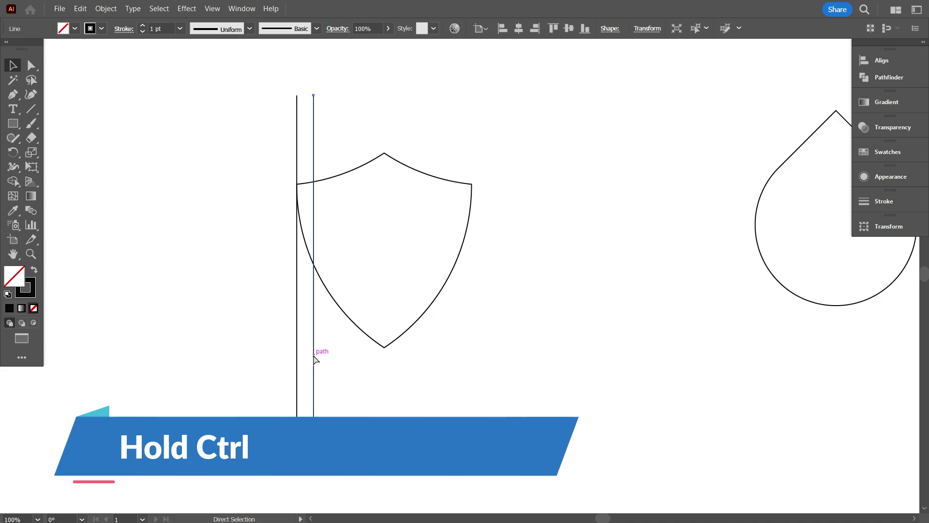
pyautogui.hotkey('ctrl', 'd')
pyautogui.hotkey('ctrl', 'd')
pyautogui.hotkey('ctrl', 'd')
pyautogui.hotkey('ctrl', 'd')
pyautogui.hotkey('ctrl', 'd')
pyautogui.hotkey('ctrl', 'd')
pyautogui.hotkey('ctrl', 'd')
pyautogui.hotkey('ctrl', 'd')
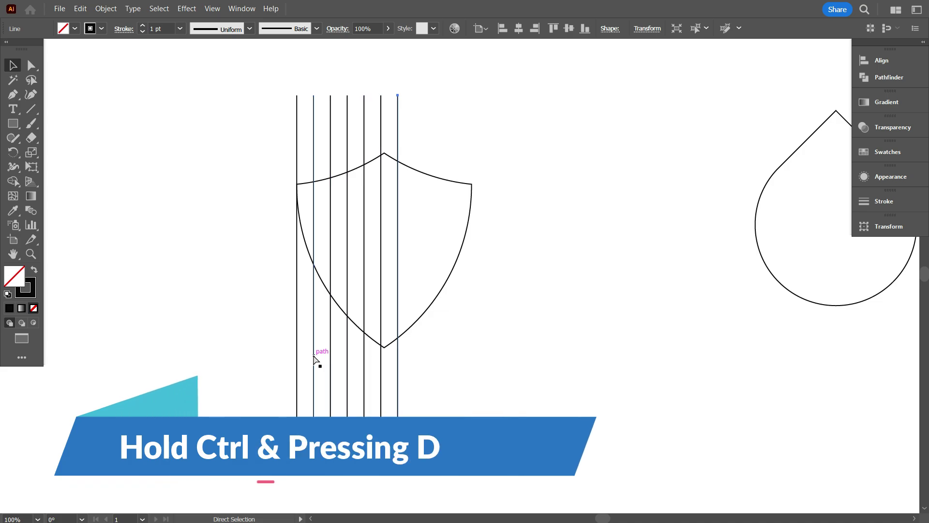
pyautogui.click(530, 377)
pyautogui.moveTo(539, 444); pyautogui.dragTo(272, 386)
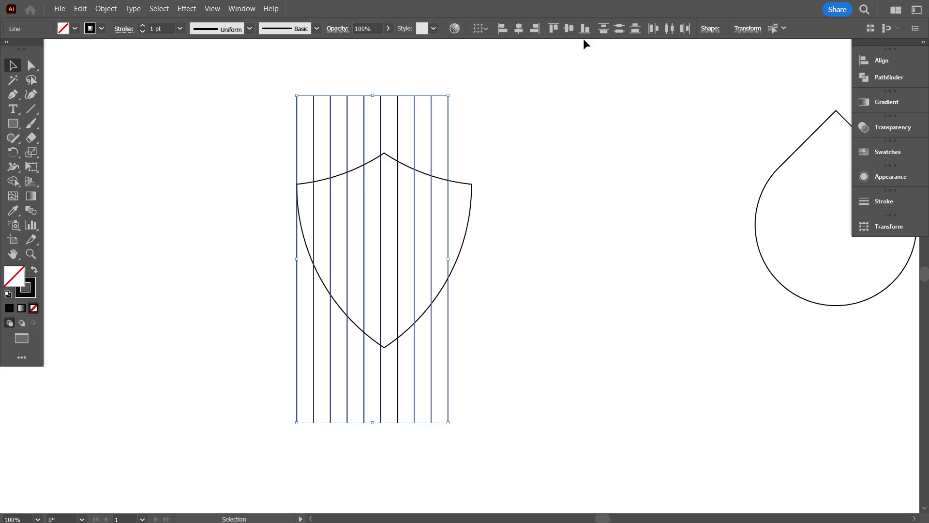
# Step: Paste the vertical lines in front and rotate the copy 90° into horizontal lines
pyautogui.hotkey('ctrl', 'c')
pyautogui.hotkey('ctrl', 'f')
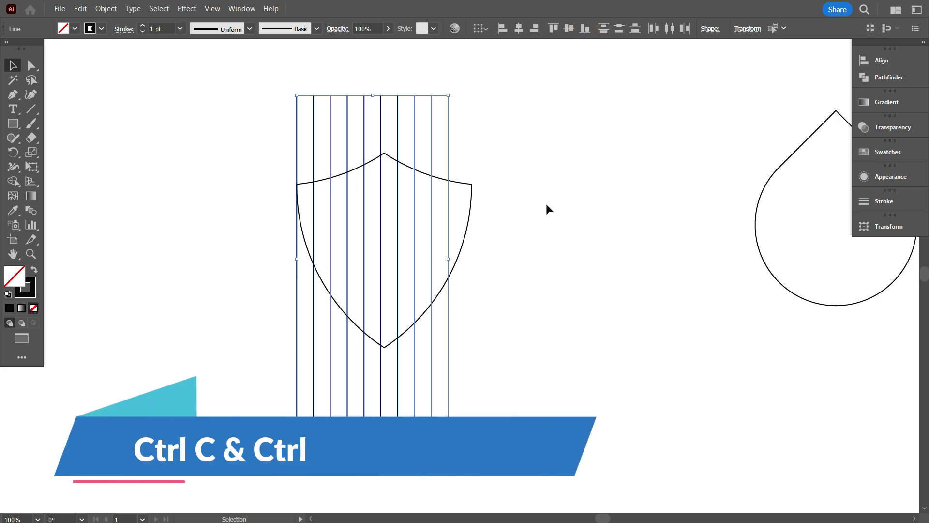
pyautogui.press('a')
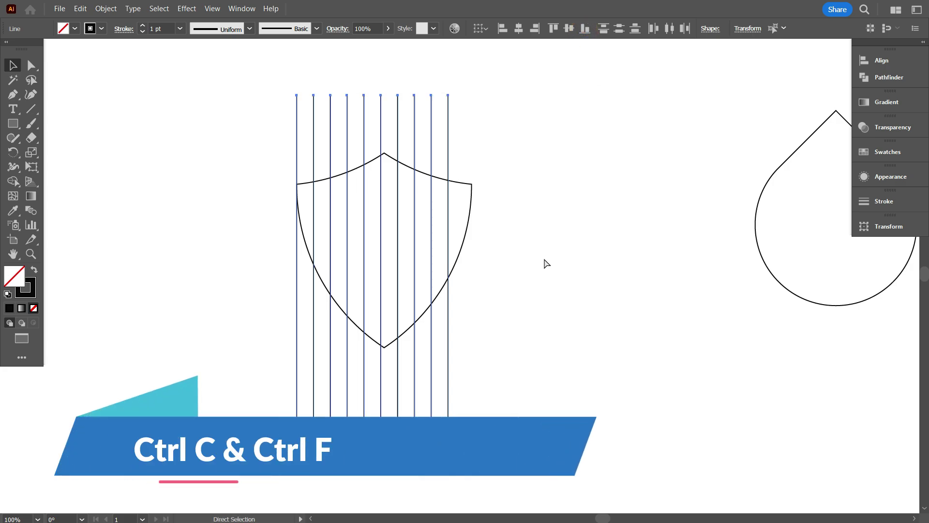
pyautogui.press('v')
pyautogui.moveTo(450, 90); pyautogui.dragTo(534, 312)
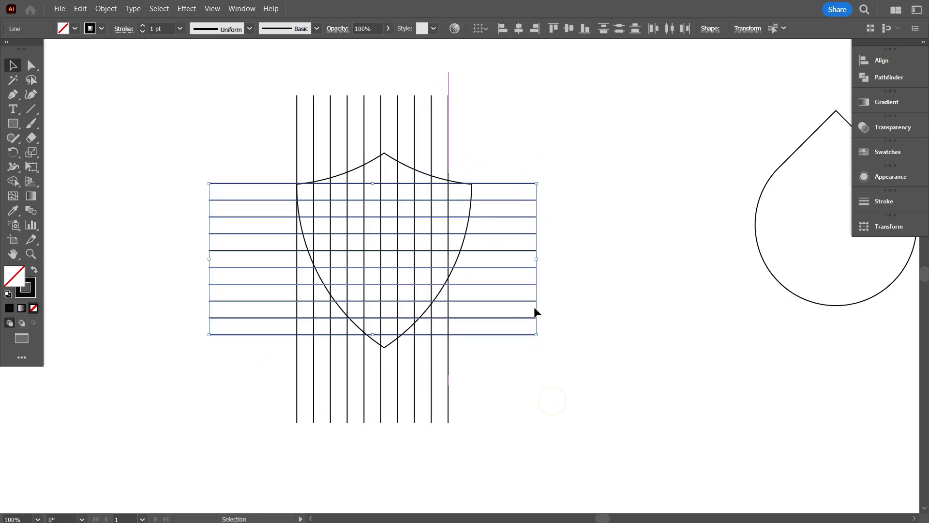
# Step: Group all lines into one grid and place a copy over the water drop
pyautogui.moveTo(547, 415); pyautogui.dragTo(257, 406)
pyautogui.press('a')
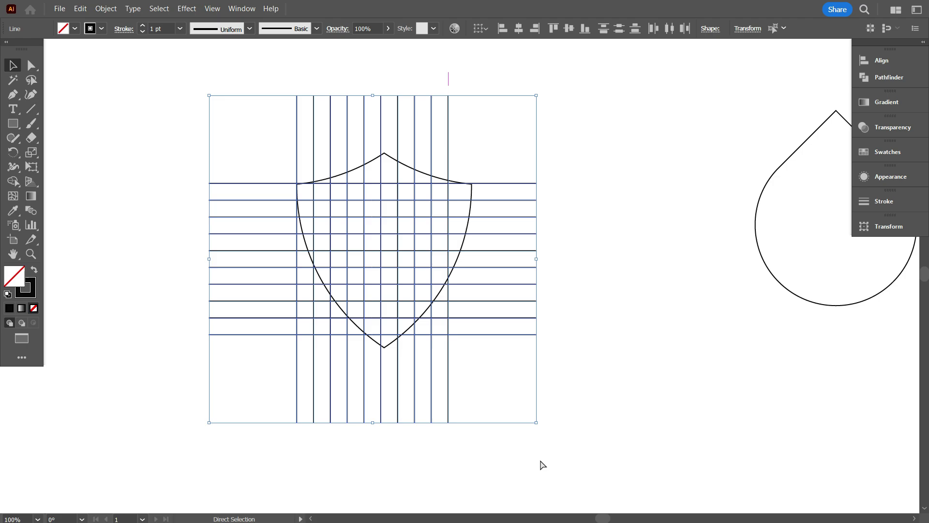
pyautogui.press('v')
pyautogui.hotkey('ctrl', 'g')
pyautogui.hotkey('ctrl', '-')
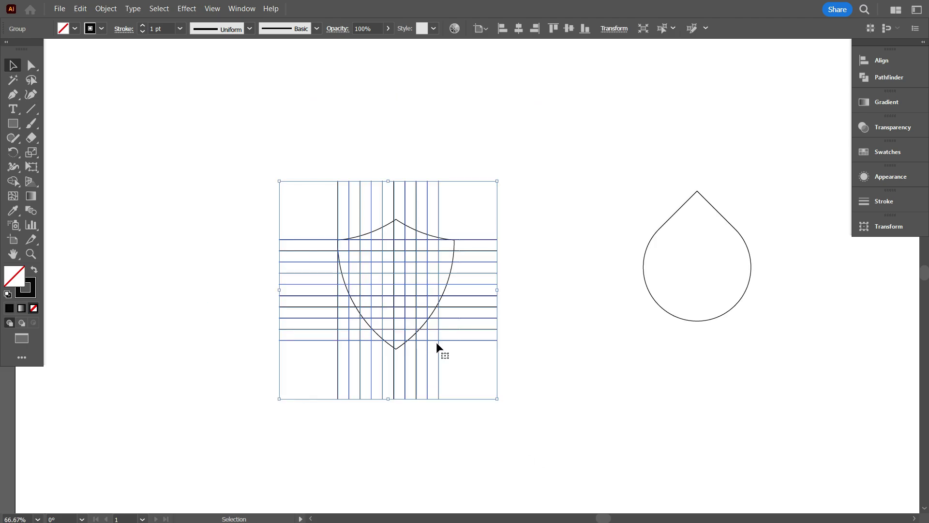
pyautogui.moveTo(439, 345); pyautogui.dragTo(748, 334)
# Step: Centre the shield and its grid on each other horizontally and vertically
pyautogui.click(589, 411)
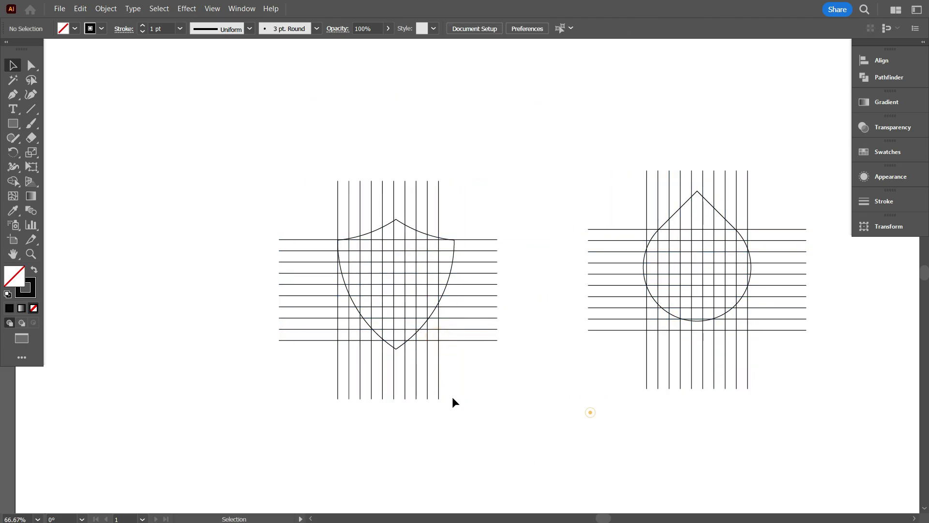
pyautogui.scroll(1, 428, 381)
pyautogui.scroll(3, 332, 322)
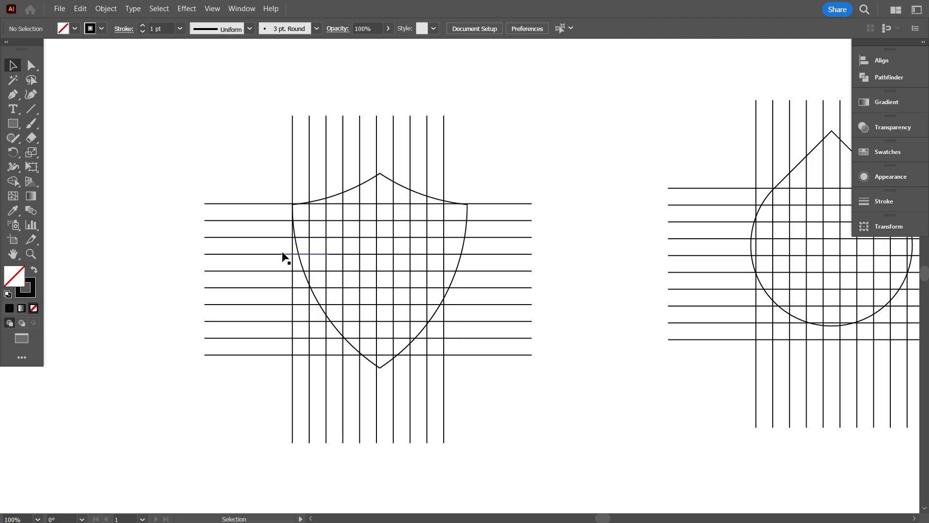
pyautogui.scroll(1, 286, 252)
pyautogui.scroll(-1, 286, 253)
pyautogui.moveTo(253, 149); pyautogui.dragTo(509, 391)
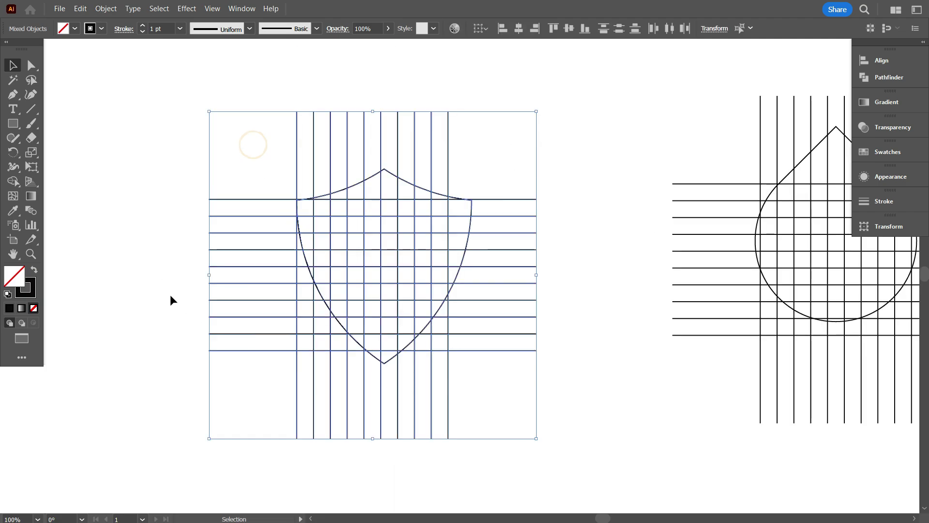
pyautogui.scroll(1, 193, 271)
pyautogui.click(518, 28)
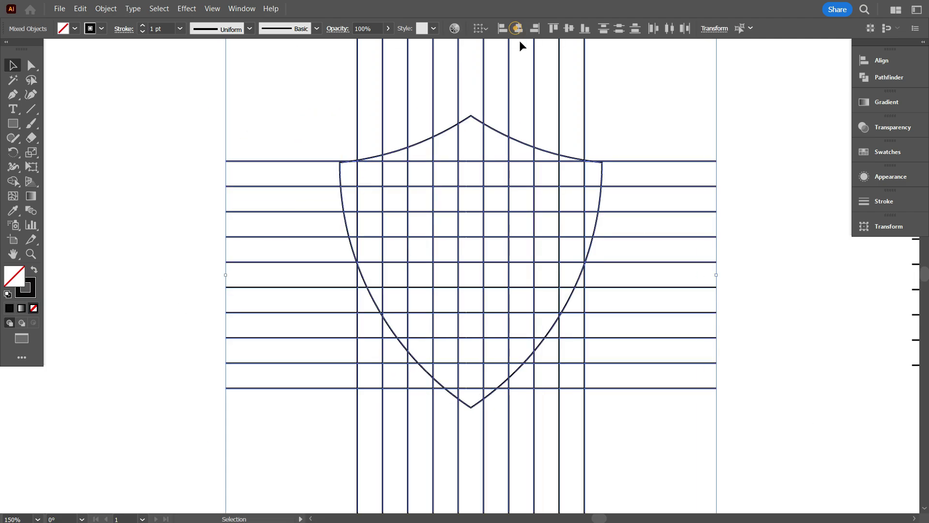
pyautogui.click(567, 30)
# Step: Narrow the shield outline to about 160 × 178 px so it meets the outer grid lines
pyautogui.click(326, 124)
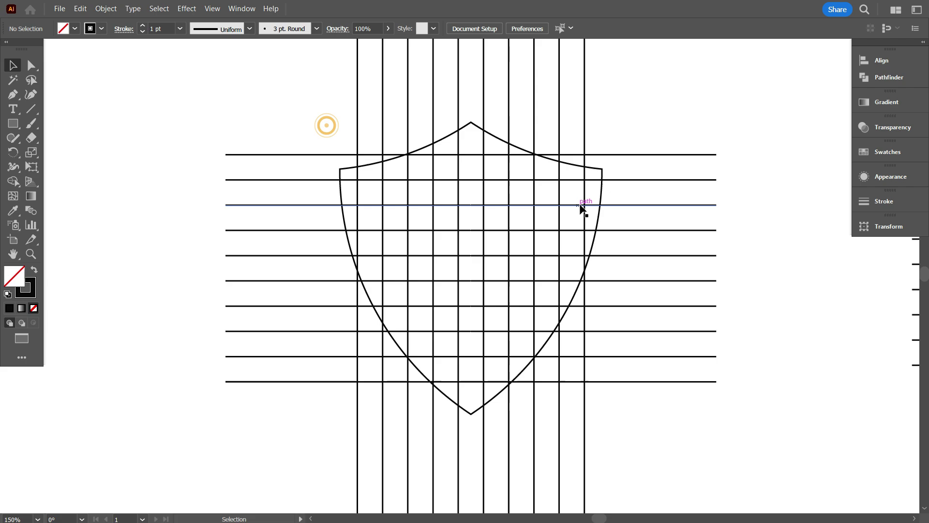
pyautogui.click(601, 217)
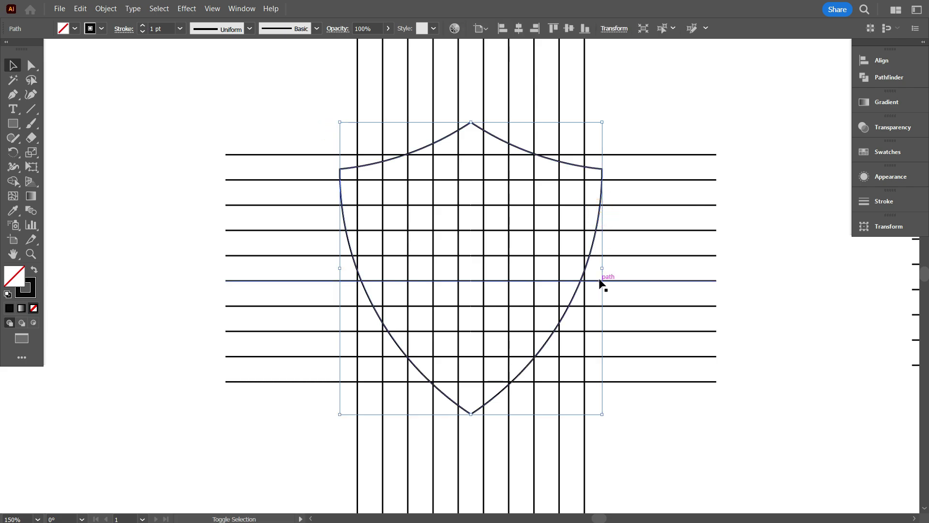
pyautogui.moveTo(600, 268); pyautogui.dragTo(585, 261)
# Step: Paste three in-front copies of the shield, scaling each one inward by one grid line
pyautogui.click(609, 240)
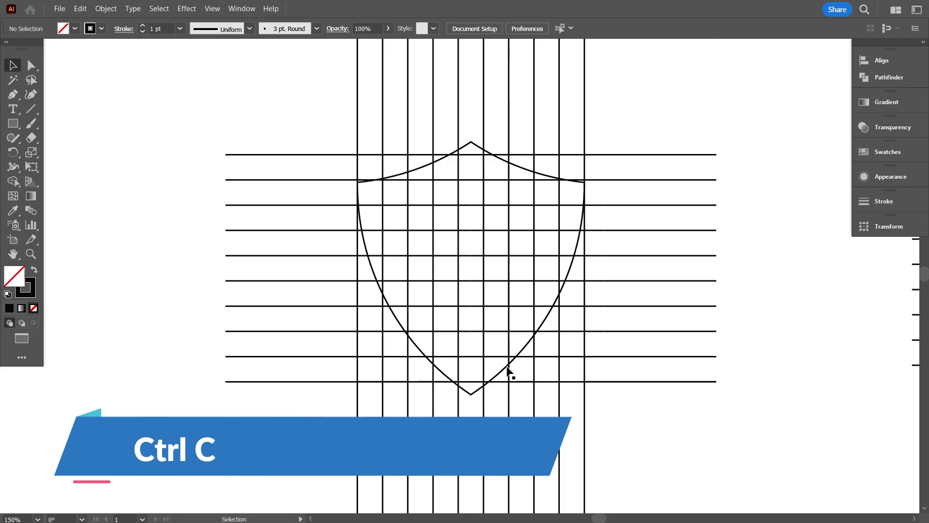
pyautogui.click(522, 347)
pyautogui.hotkey('ctrl', 'c')
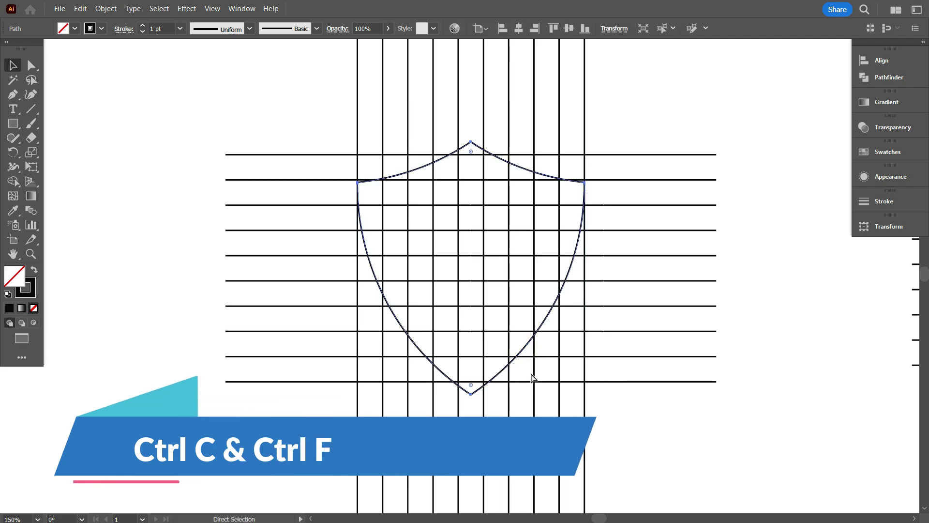
pyautogui.hotkey('ctrl', 'c')
pyautogui.hotkey('ctrl', 'f')
pyautogui.moveTo(585, 265); pyautogui.dragTo(560, 240)
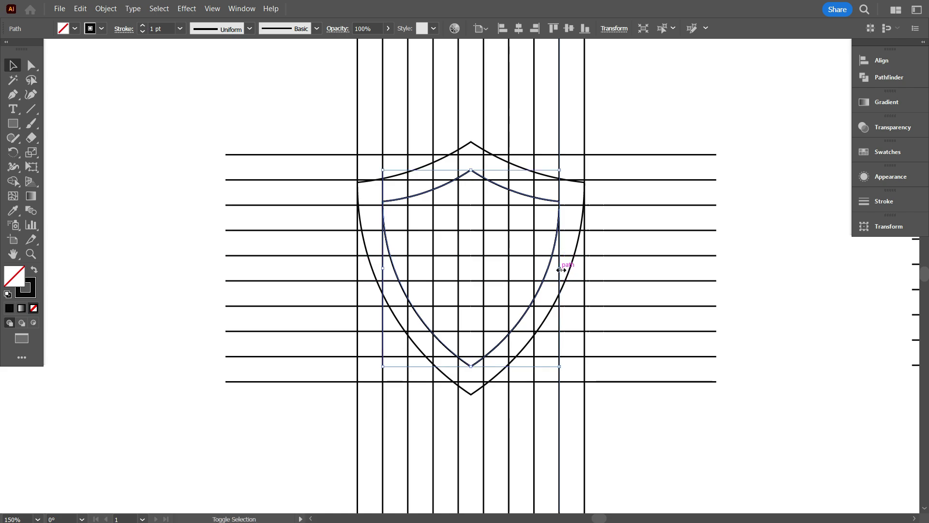
pyautogui.hotkey('ctrl', 'c')
pyautogui.hotkey('ctrl', 'f')
pyautogui.moveTo(561, 269); pyautogui.dragTo(534, 262)
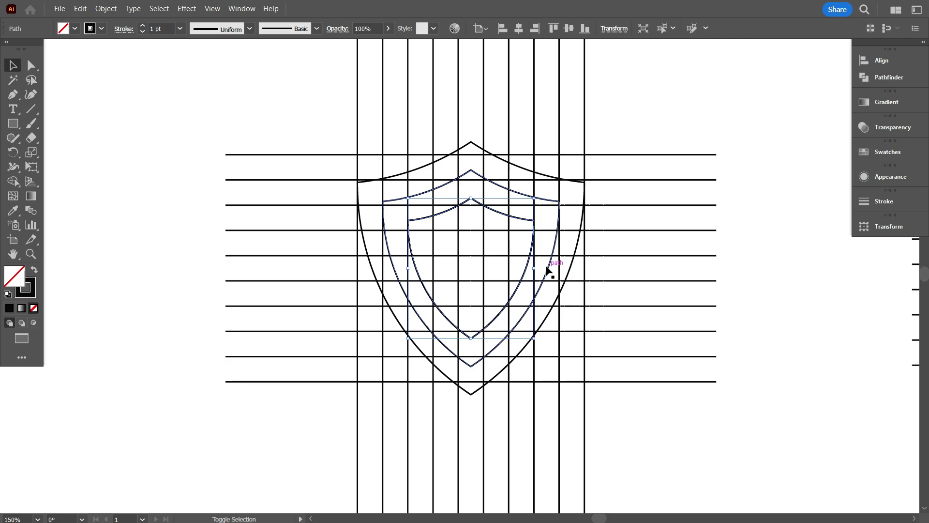
pyautogui.hotkey('ctrl', 'c')
pyautogui.hotkey('ctrl', 'f')
pyautogui.moveTo(535, 267); pyautogui.dragTo(509, 261)
# Step: Marquee-select all the grid lines and shield outlines together
pyautogui.click(614, 399)
pyautogui.scroll(-2, 510, 363)
pyautogui.scroll(1, 512, 359)
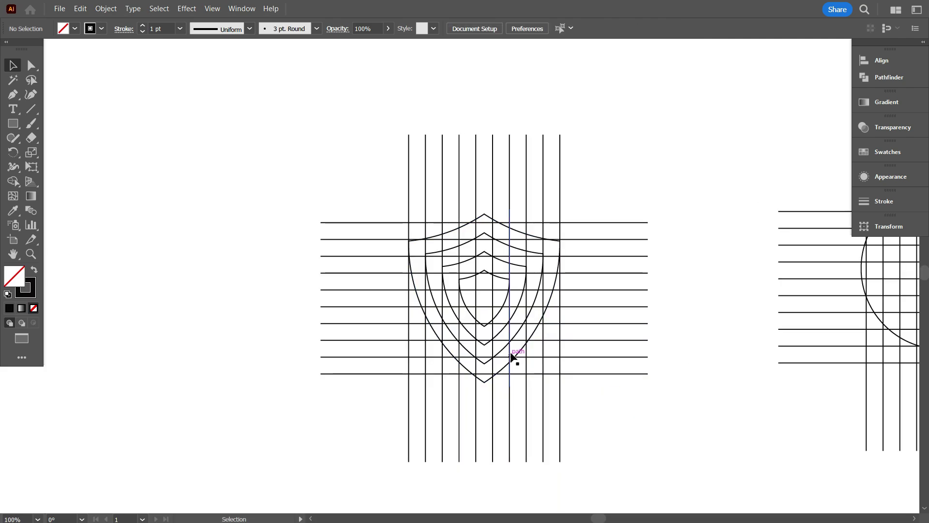
pyautogui.scroll(-2, 513, 357)
pyautogui.moveTo(497, 287); pyautogui.dragTo(600, 390)
pyautogui.scroll(1, 504, 291)
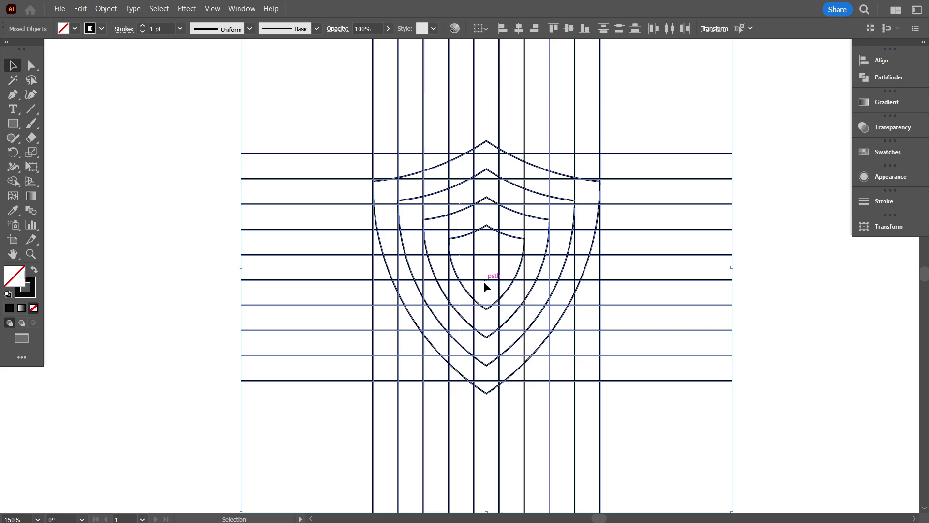
# Step: With Shape Builder and a black fill, merge cells into the right-hand S and the left-hand G
pyautogui.click(16, 183)
pyautogui.click(35, 270)
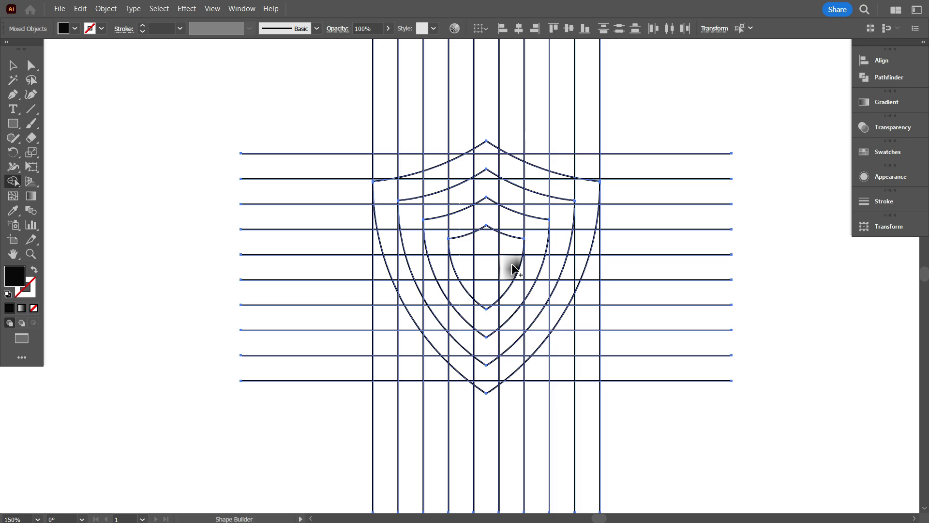
pyautogui.moveTo(513, 246)
pyautogui.mouseDown()
pyautogui.moveTo(508, 166)
pyautogui.moveTo(583, 193)
pyautogui.moveTo(590, 218)
pyautogui.mouseUp()
pyautogui.moveTo(510, 245)
pyautogui.mouseDown()
pyautogui.moveTo(516, 270)
pyautogui.moveTo(574, 267)
pyautogui.moveTo(507, 365)
pyautogui.moveTo(509, 307)
pyautogui.moveTo(508, 333)
pyautogui.mouseUp()
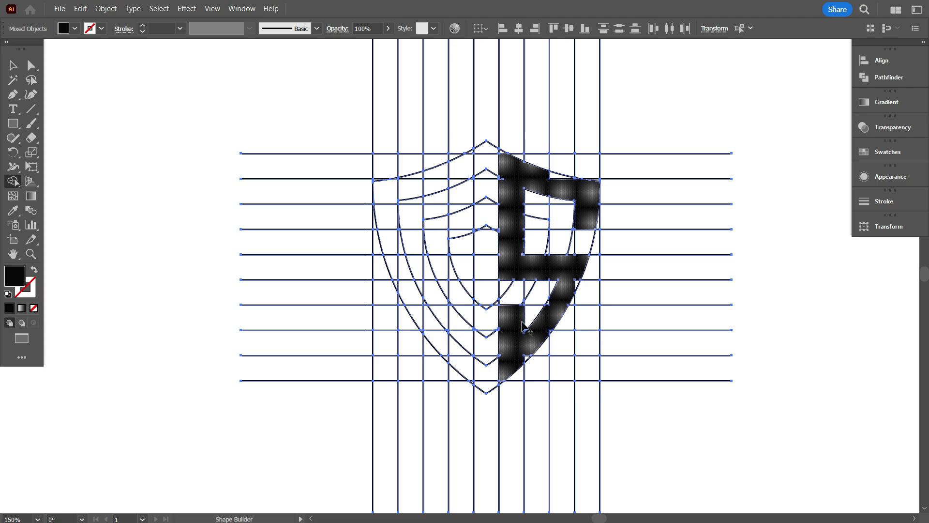
pyautogui.moveTo(457, 170)
pyautogui.mouseDown()
pyautogui.moveTo(382, 191)
pyautogui.moveTo(407, 280)
pyautogui.moveTo(460, 363)
pyautogui.moveTo(458, 245)
pyautogui.mouseUp()
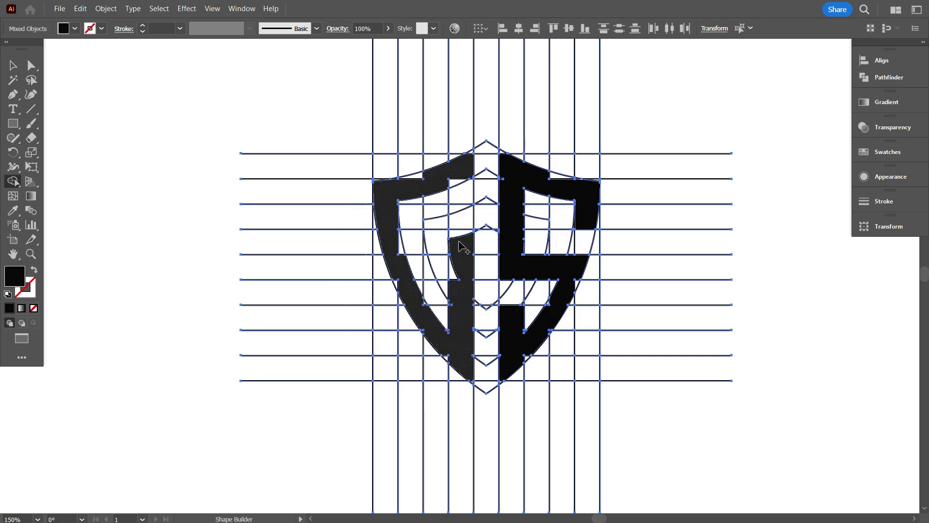
pyautogui.moveTo(460, 248)
pyautogui.mouseDown()
pyautogui.moveTo(460, 213)
pyautogui.moveTo(440, 219)
pyautogui.moveTo(452, 259)
pyautogui.moveTo(442, 235)
pyautogui.moveTo(460, 229)
pyautogui.moveTo(296, 236)
pyautogui.moveTo(264, 267)
pyautogui.mouseUp()
# Step: Zoom in and merge the inner stem pieces into a single shape
pyautogui.scroll(5, 477, 186)
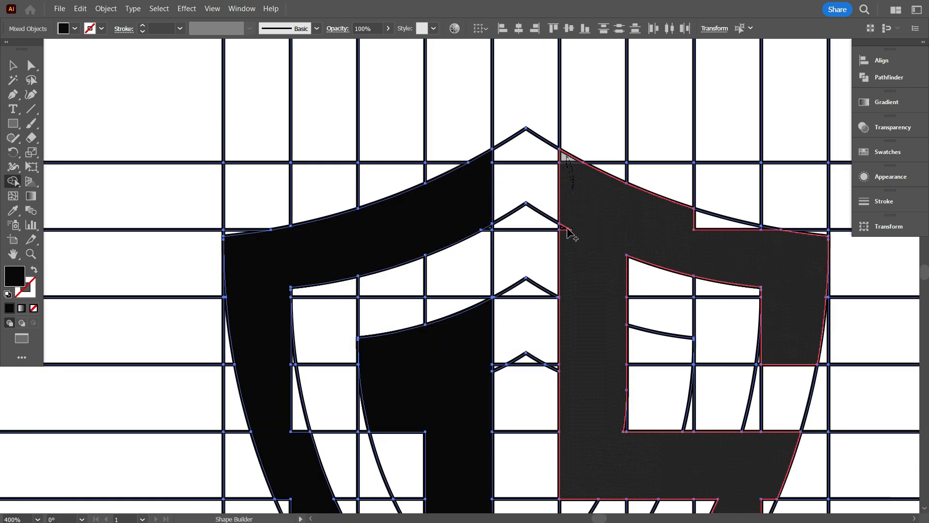
pyautogui.moveTo(651, 227); pyautogui.dragTo(770, 237)
pyautogui.scroll(-1, 790, 275)
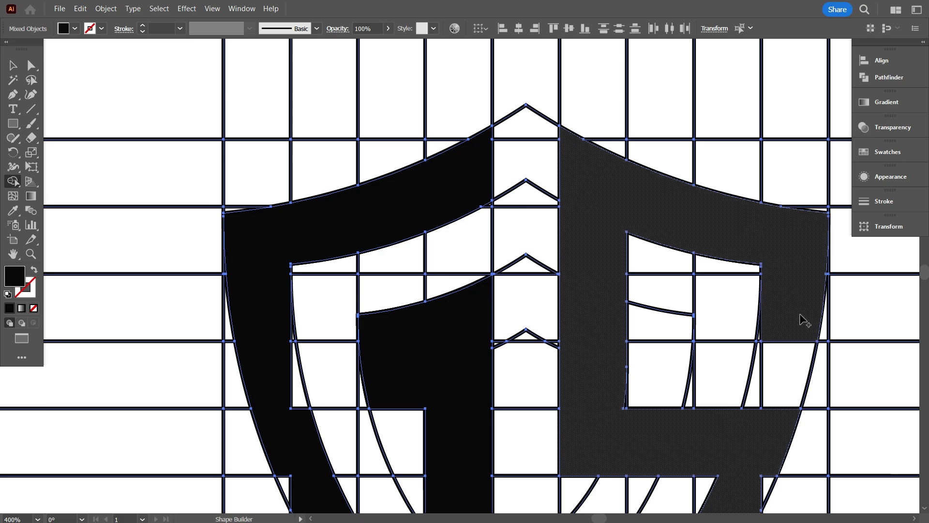
pyautogui.scroll(3, 801, 322)
pyautogui.scroll(-3, 726, 329)
pyautogui.scroll(-1, 630, 300)
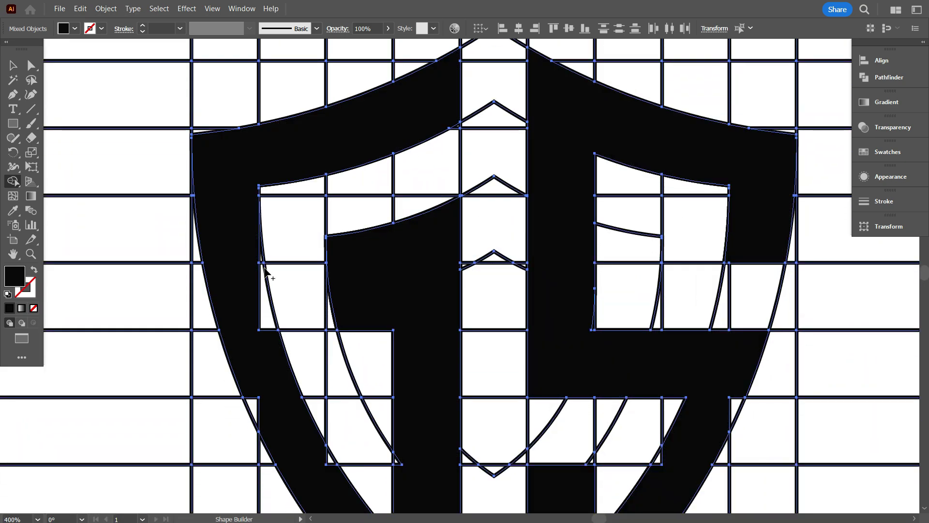
pyautogui.scroll(3, 247, 242)
pyautogui.scroll(-4, 266, 271)
pyautogui.scroll(1, 274, 316)
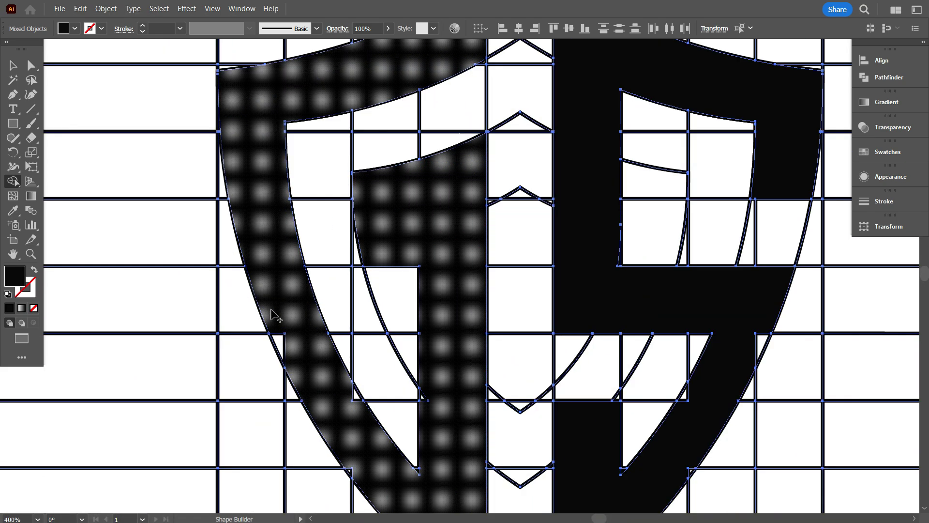
pyautogui.scroll(-3, 291, 339)
pyautogui.scroll(4, 307, 357)
pyautogui.scroll(-4, 338, 357)
pyautogui.scroll(2, 369, 357)
pyautogui.click(434, 357)
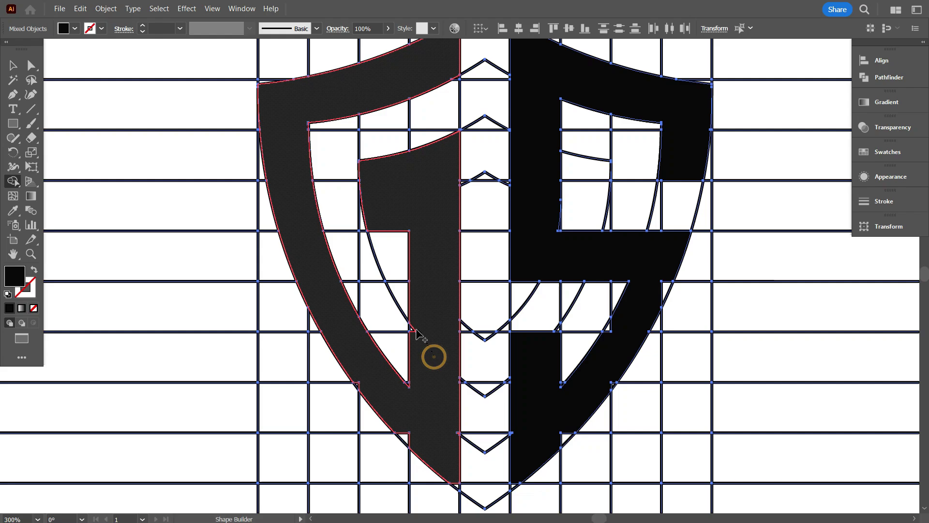
pyautogui.scroll(3, 358, 378)
pyautogui.scroll(-3, 370, 380)
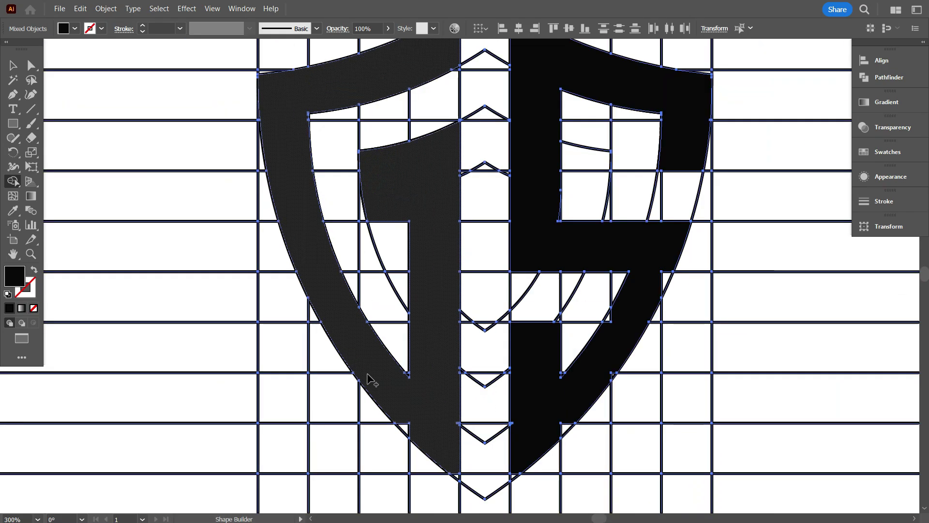
pyautogui.scroll(2, 387, 383)
pyautogui.scroll(-1, 436, 388)
pyautogui.scroll(3, 473, 394)
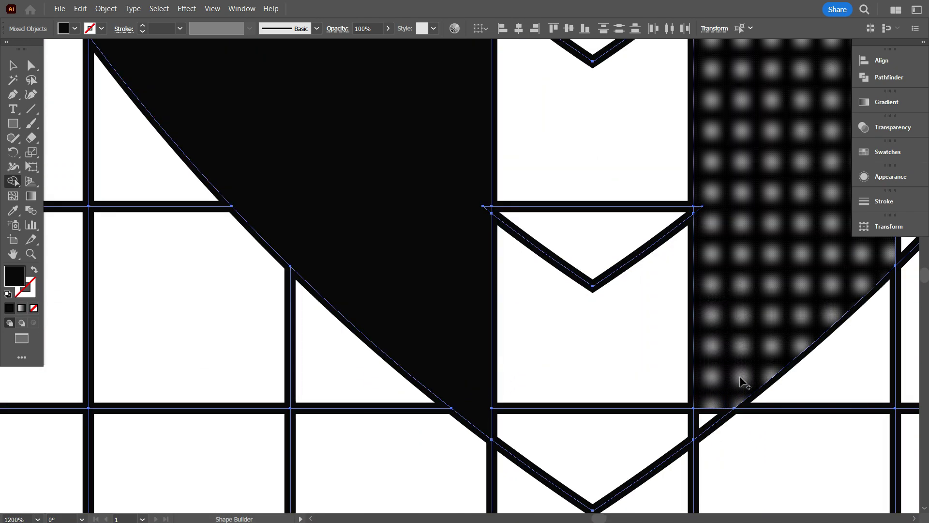
# Step: Merge the lower regions, the G's left arm and a small sliver into the letters
pyautogui.click(722, 271)
pyautogui.click(481, 161)
pyautogui.scroll(-2, 485, 208)
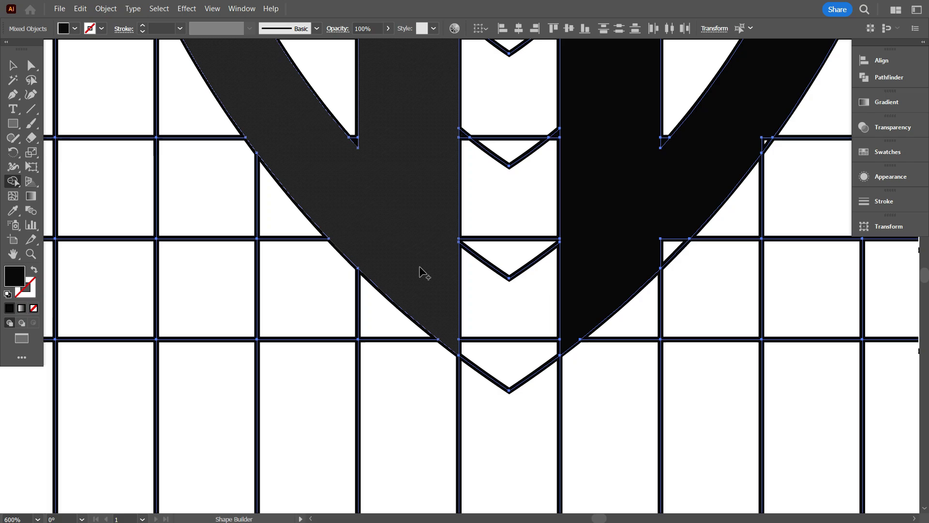
pyautogui.click(424, 273)
pyautogui.scroll(3, 670, 315)
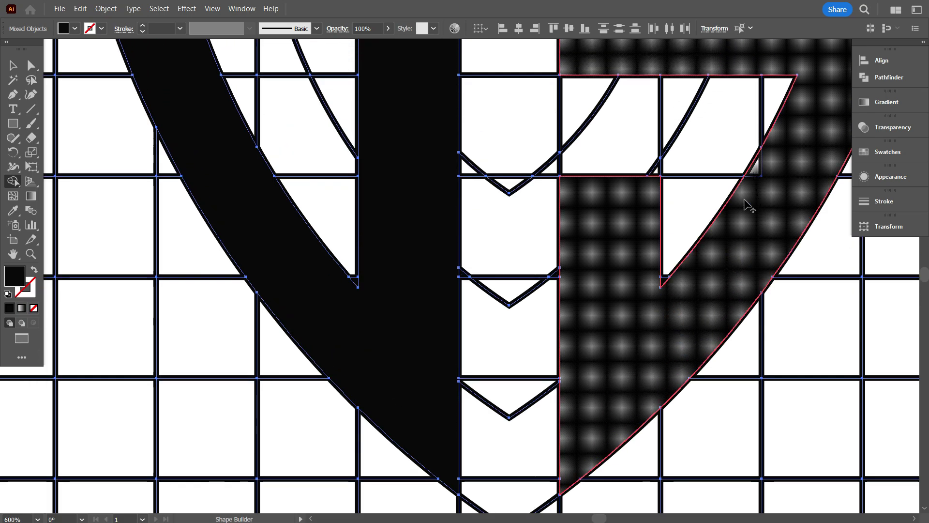
pyautogui.scroll(5, 614, 328)
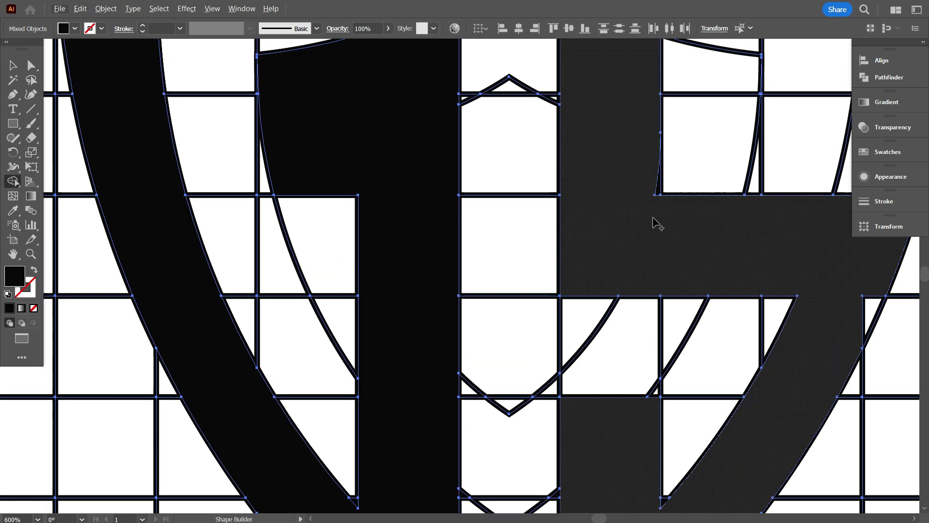
pyautogui.click(638, 193)
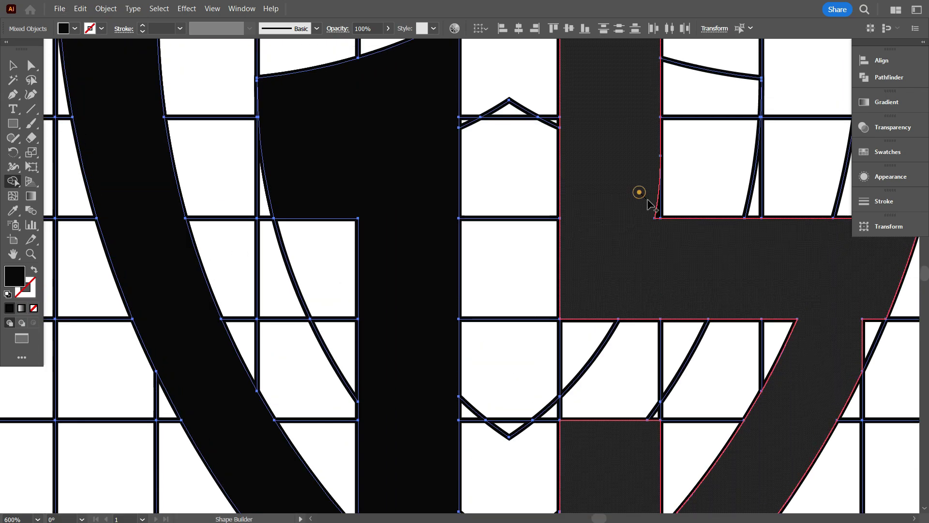
pyautogui.scroll(-2, 847, 338)
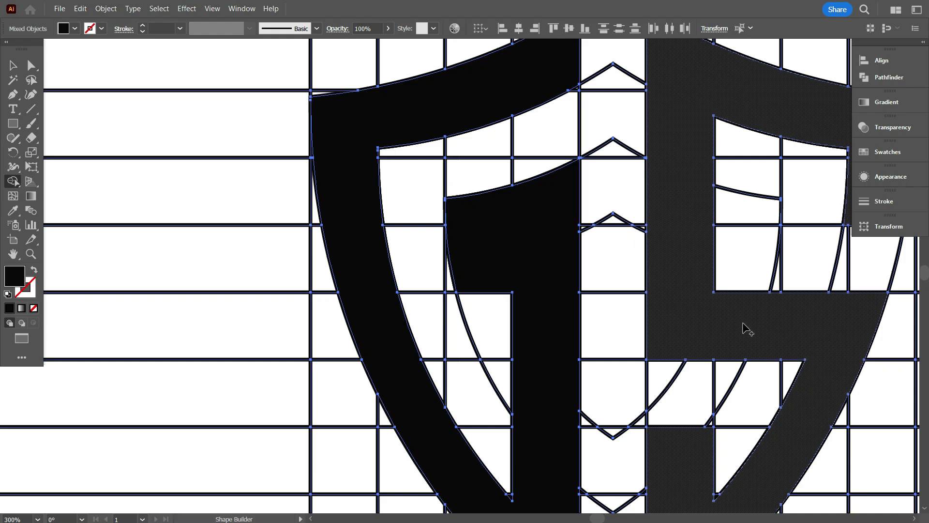
pyautogui.scroll(-4, 747, 329)
pyautogui.scroll(5, 601, 218)
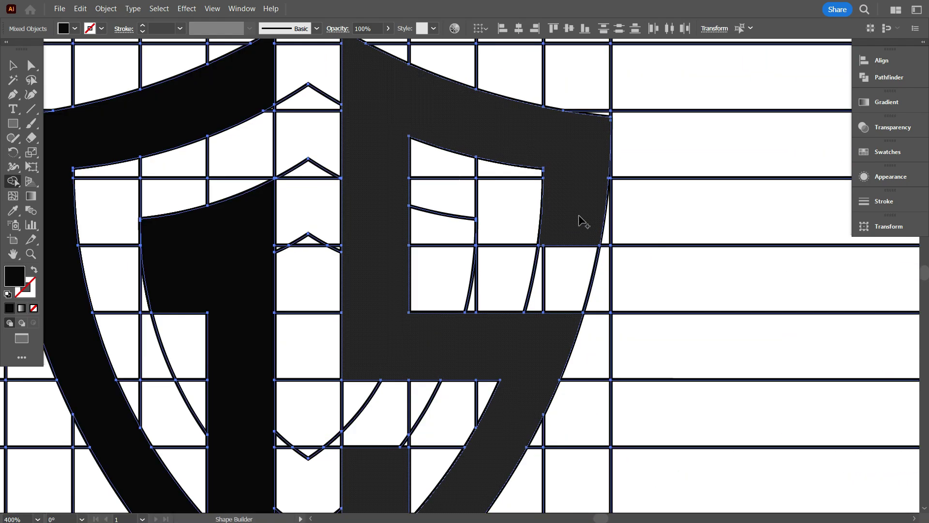
pyautogui.scroll(-4, 583, 221)
# Step: Ungroup the shield artwork group
pyautogui.press('v')
pyautogui.click(81, 151)
pyautogui.scroll(-1, 232, 213)
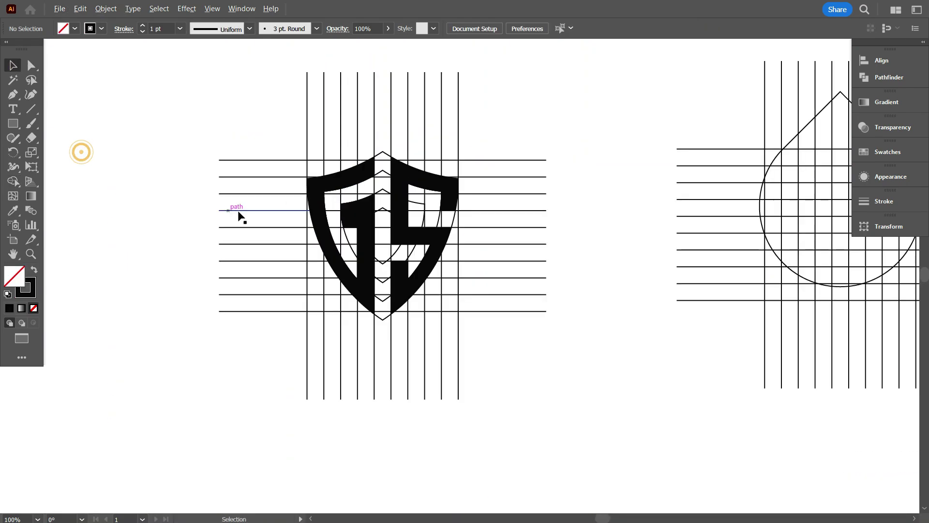
pyautogui.click(356, 212)
pyautogui.scroll(-1, 367, 213)
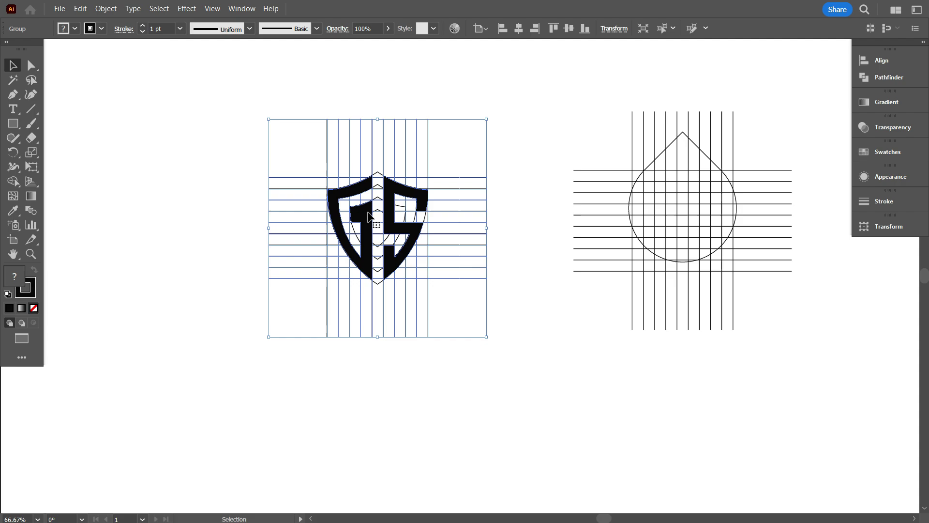
pyautogui.rightClick(368, 217)
pyautogui.click(424, 367)
# Step: Move the G and S letter halves below the construction grid
pyautogui.click(522, 379)
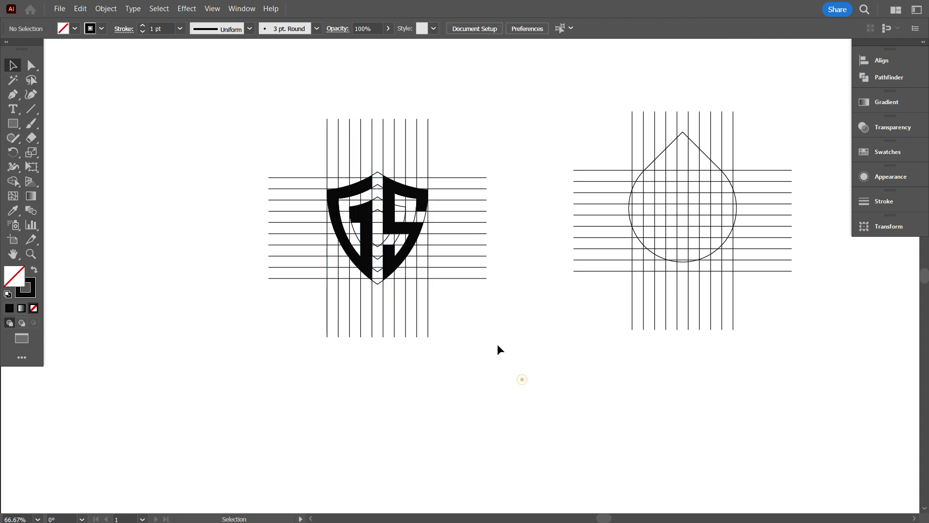
pyautogui.click(398, 220)
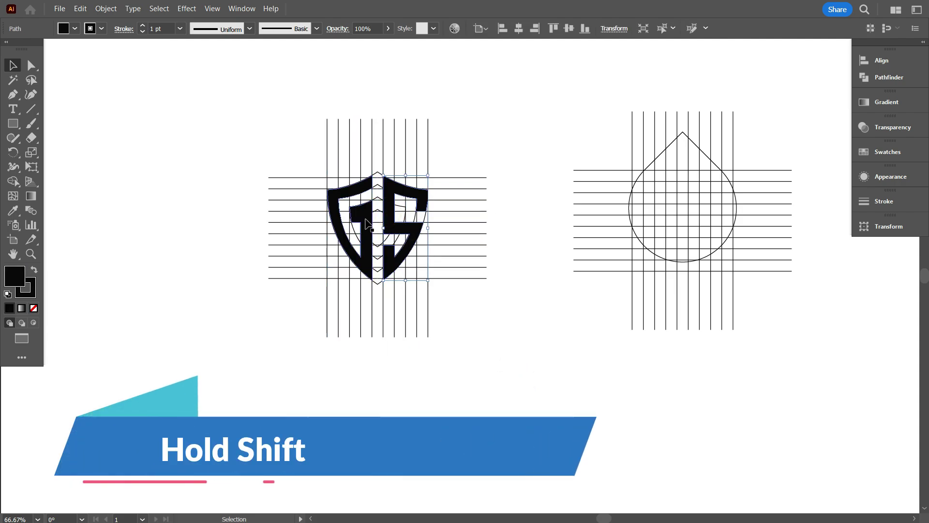
pyautogui.keyDown('shift'); pyautogui.click(367, 224); pyautogui.keyUp('shift')
pyautogui.moveTo(364, 208); pyautogui.dragTo(506, 397)
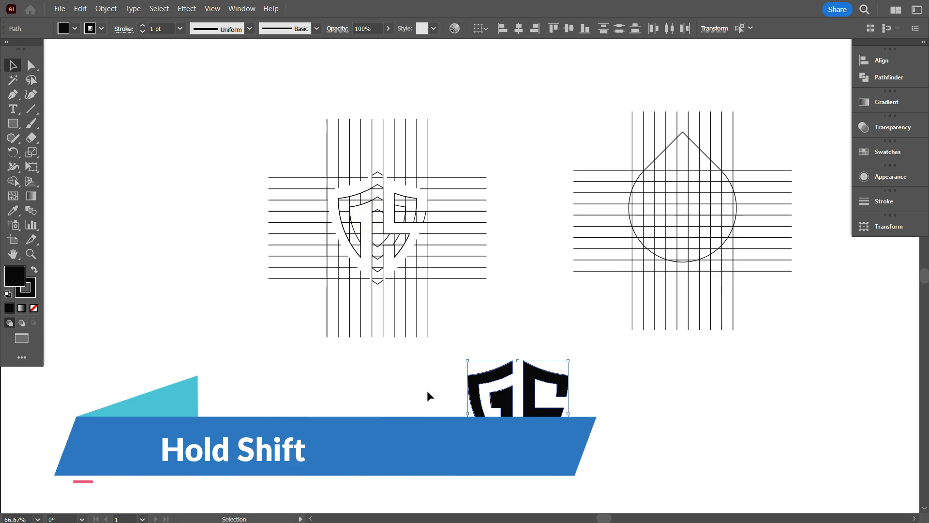
pyautogui.click(427, 392)
# Step: Delete the leftover grid lines and shield outlines
pyautogui.moveTo(246, 125); pyautogui.dragTo(372, 226)
pyautogui.press('Delete')
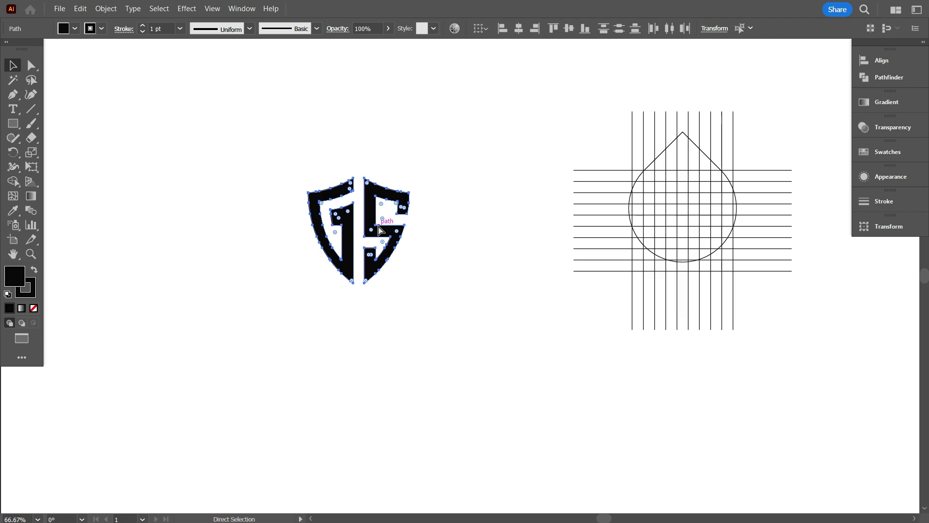
pyautogui.click(466, 333)
pyautogui.scroll(1, 778, 289)
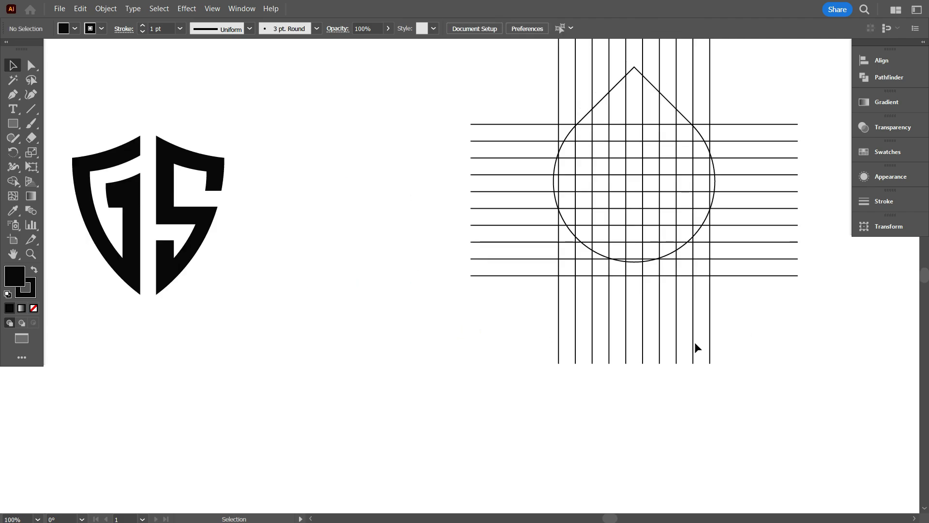
# Step: Pan to the water-drop grid and delete its teardrop path, leaving the crossing lines
pyautogui.click(201, 255)
pyautogui.click(283, 332)
pyautogui.scroll(1, 799, 317)
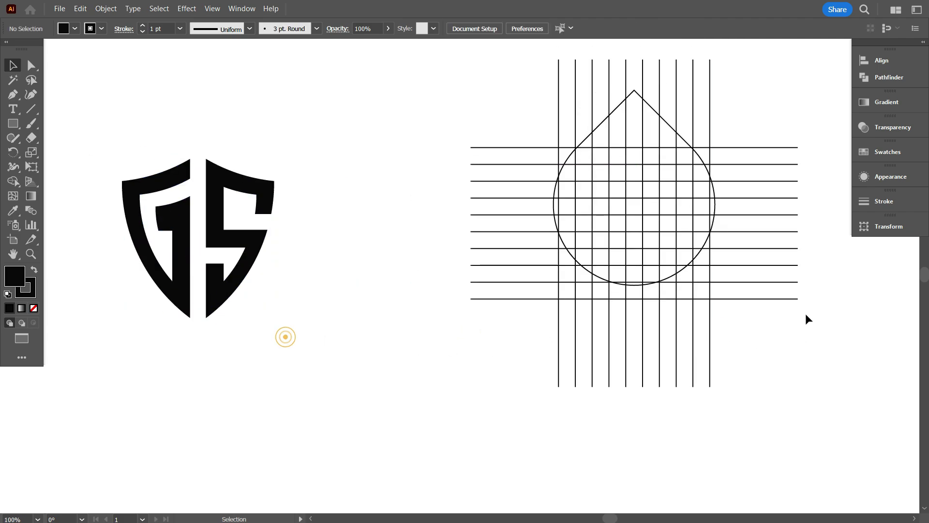
pyautogui.moveTo(760, 369); pyautogui.dragTo(579, 363)
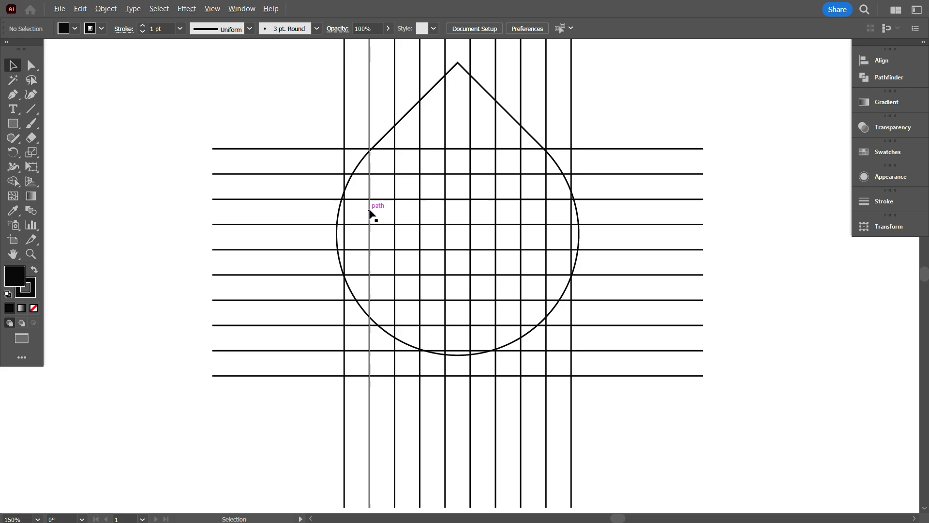
pyautogui.scroll(-1, 371, 209)
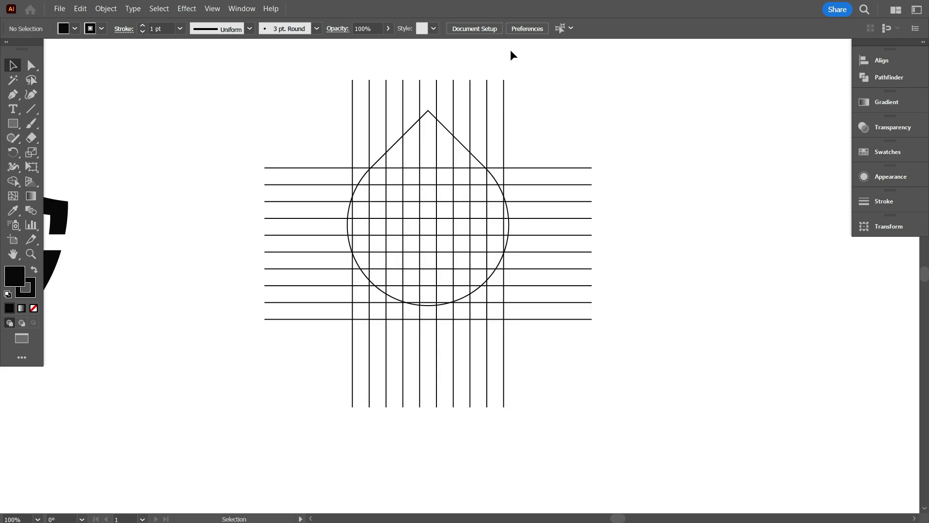
pyautogui.click(410, 128)
pyautogui.press('Delete')
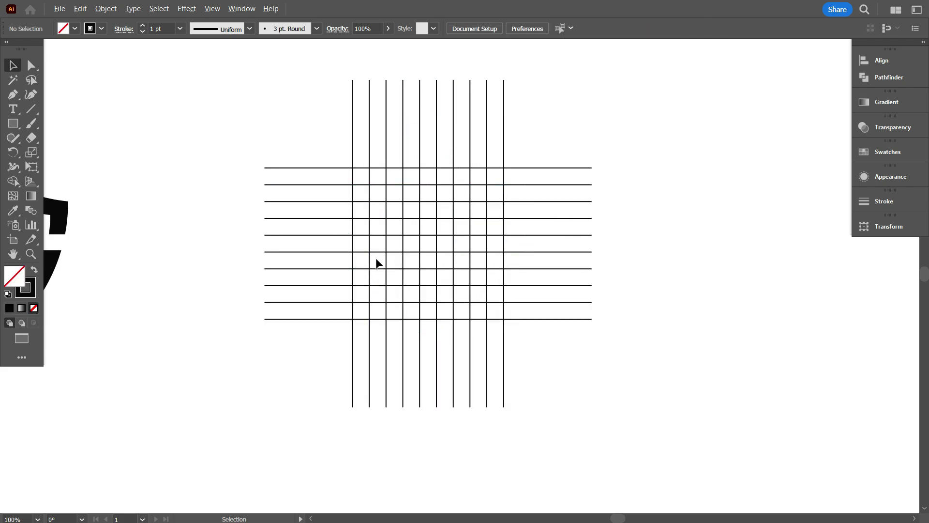
pyautogui.scroll(1, 377, 261)
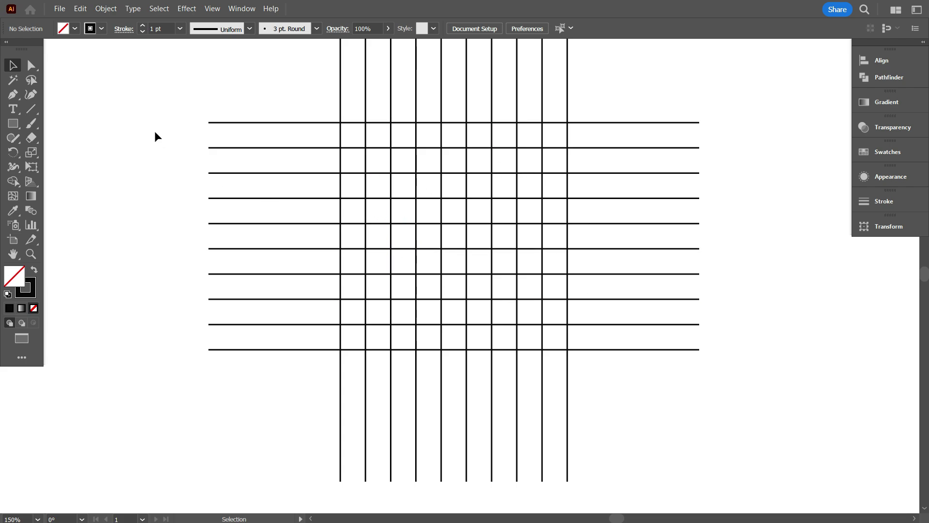
# Step: Draw a square over the central grid cells with a red stroke
pyautogui.click(13, 125)
pyautogui.click(45, 125)
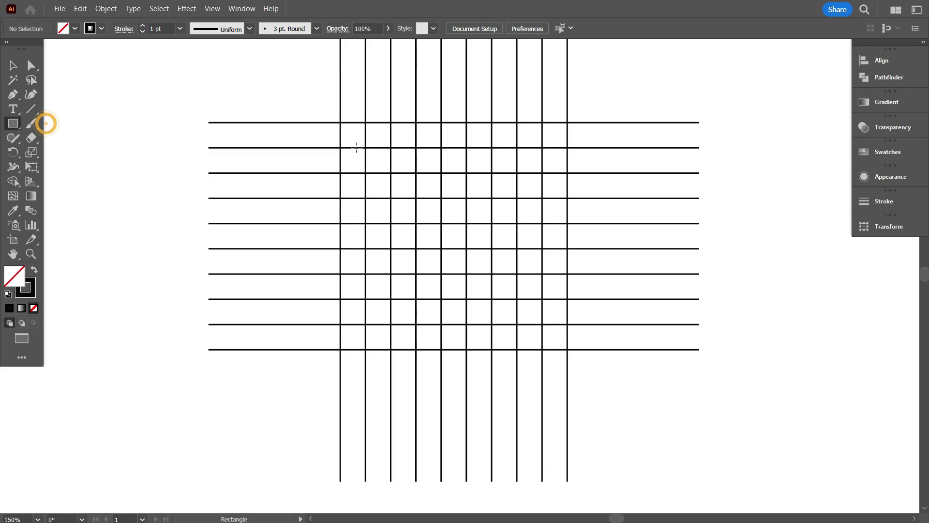
pyautogui.moveTo(340, 123); pyautogui.dragTo(567, 348)
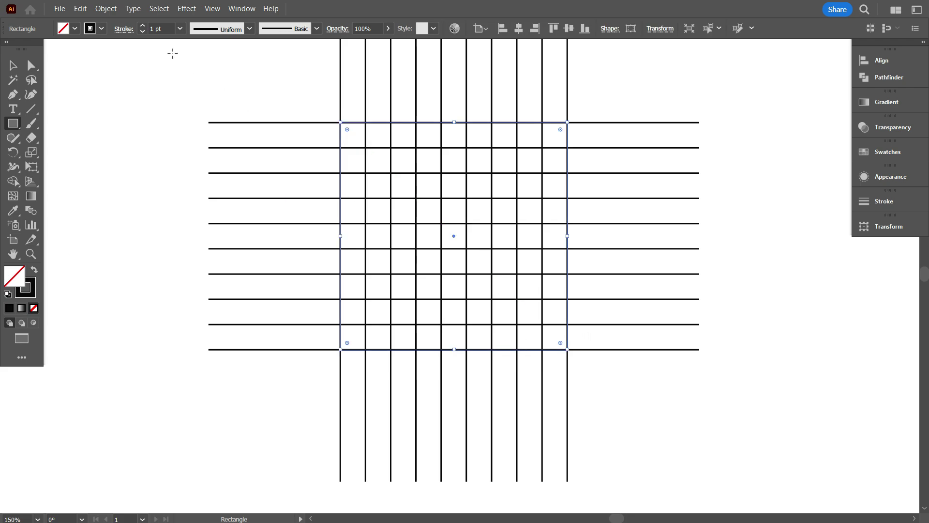
pyautogui.click(101, 30)
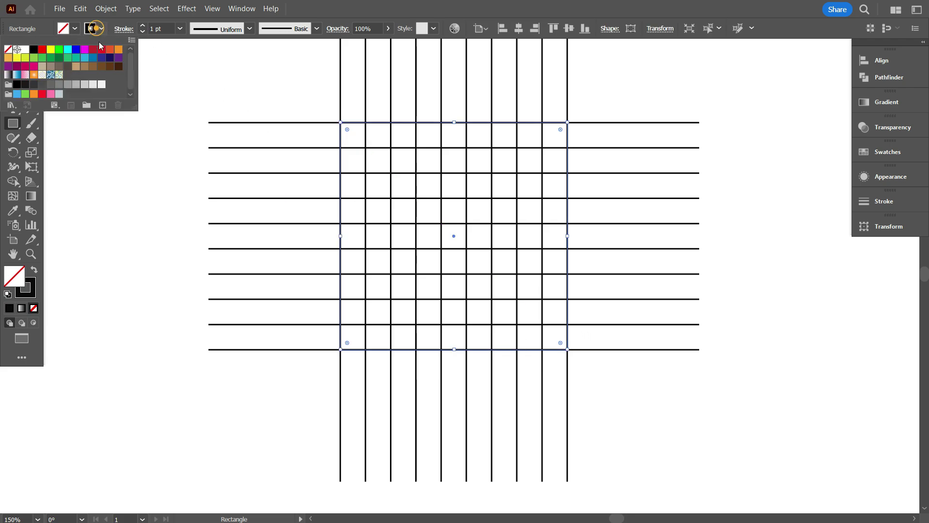
pyautogui.click(43, 49)
pyautogui.click(100, 147)
# Step: Scale a smaller concentric copy of the red square inward
pyautogui.press('v')
pyautogui.click(70, 133)
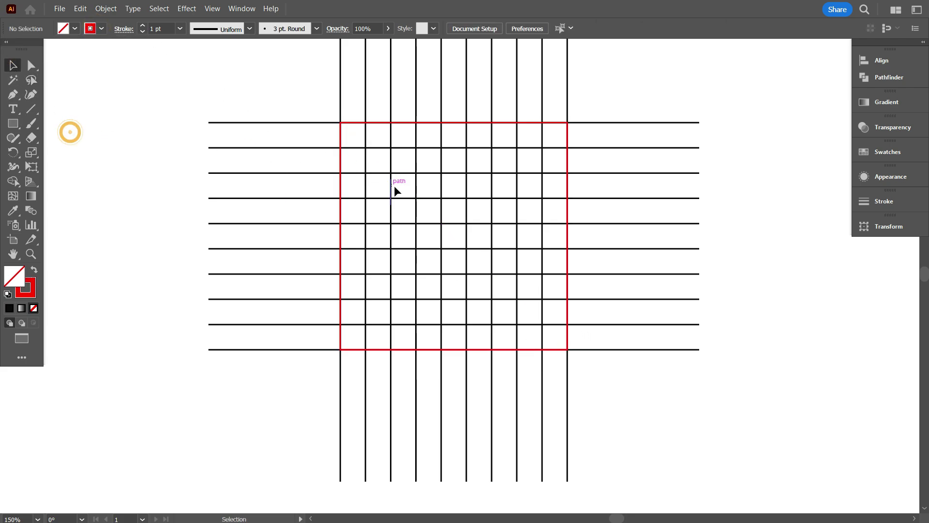
pyautogui.click(356, 122)
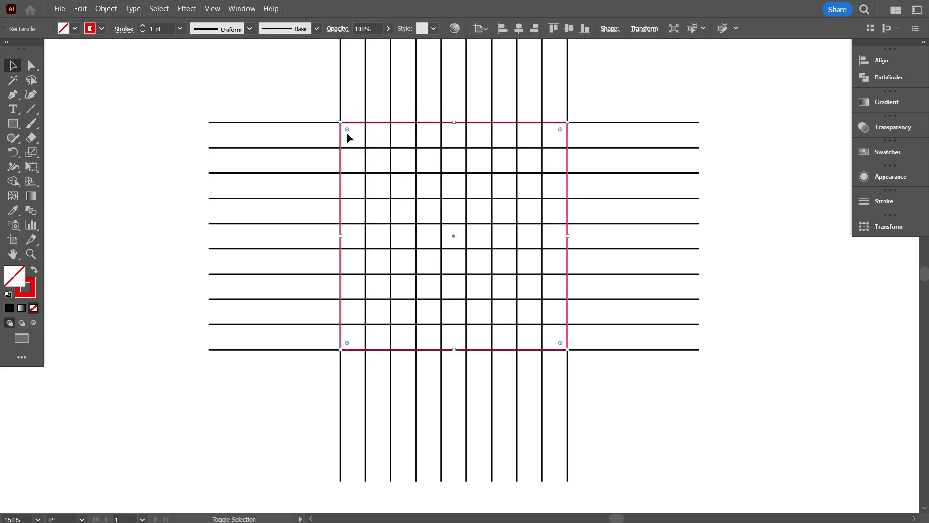
pyautogui.moveTo(342, 125); pyautogui.dragTo(416, 198)
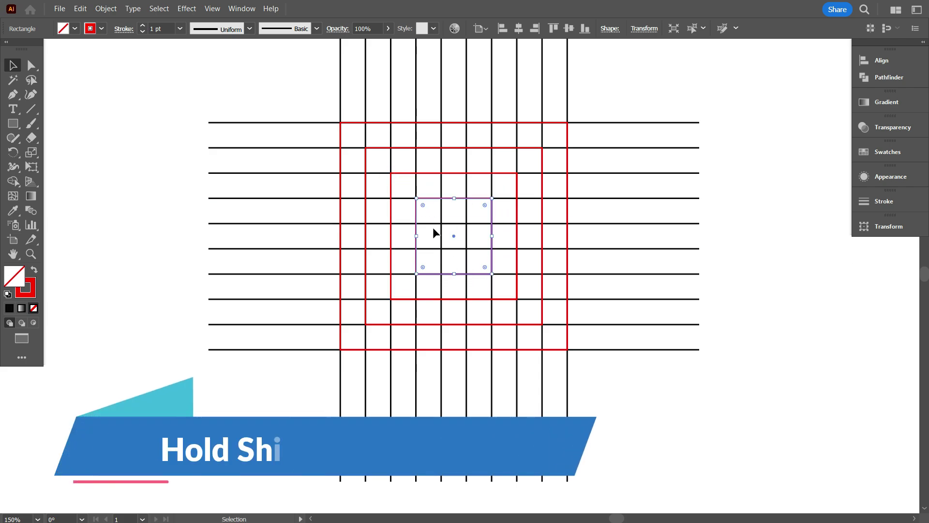
# Step: Fully round the top-left, bottom-left and bottom-right corners of the two innermost squares
pyautogui.click(423, 205)
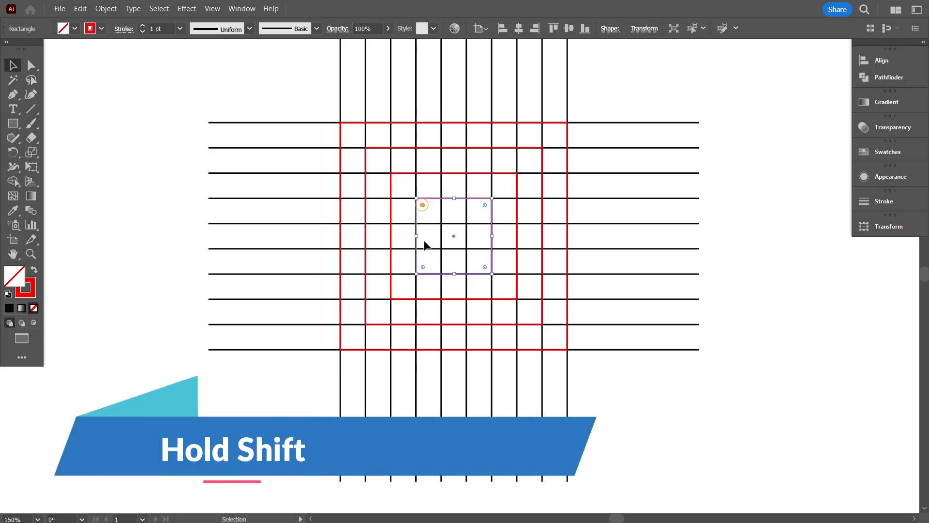
pyautogui.keyDown('shift'); pyautogui.click(423, 268); pyautogui.keyUp('shift')
pyautogui.keyDown('shift'); pyautogui.click(483, 267); pyautogui.keyUp('shift')
pyautogui.moveTo(483, 267); pyautogui.dragTo(411, 187)
pyautogui.click(402, 174)
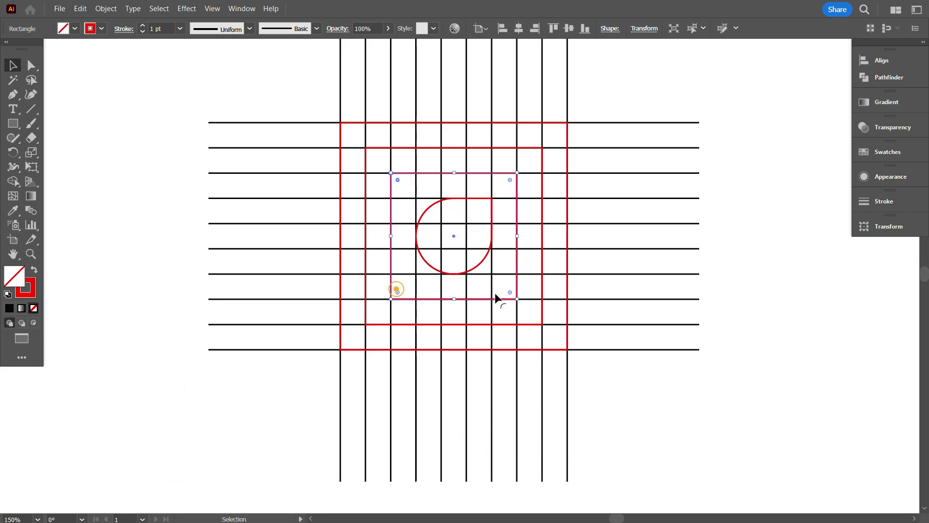
pyautogui.moveTo(509, 292); pyautogui.dragTo(530, 318)
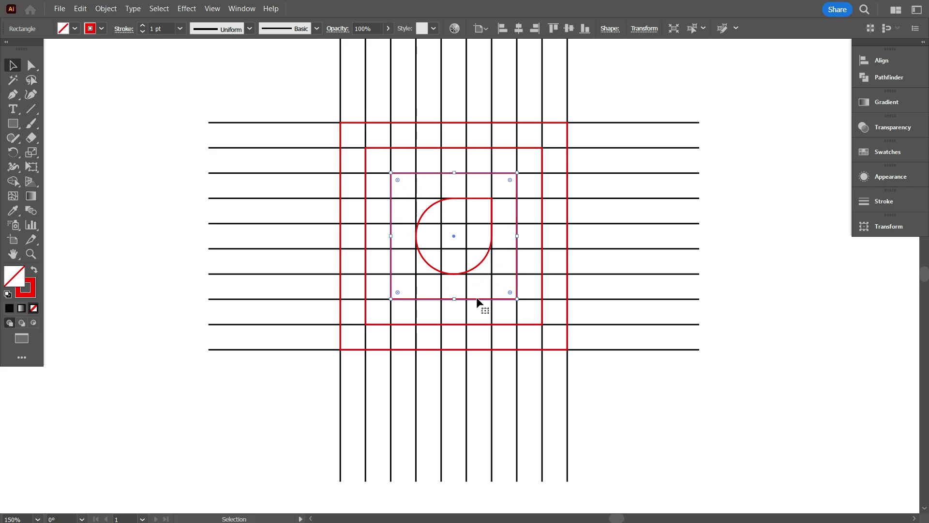
pyautogui.click(397, 180)
pyautogui.keyDown('shift'); pyautogui.click(398, 292); pyautogui.keyUp('shift')
pyautogui.moveTo(509, 292); pyautogui.dragTo(387, 149)
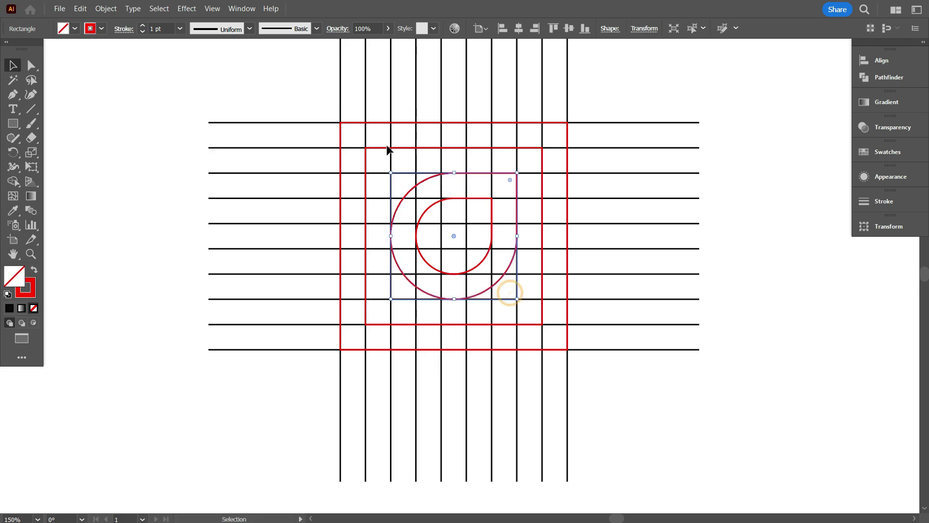
# Step: Fully round the same three corners on the third and outermost squares
pyautogui.click(374, 148)
pyautogui.click(372, 153)
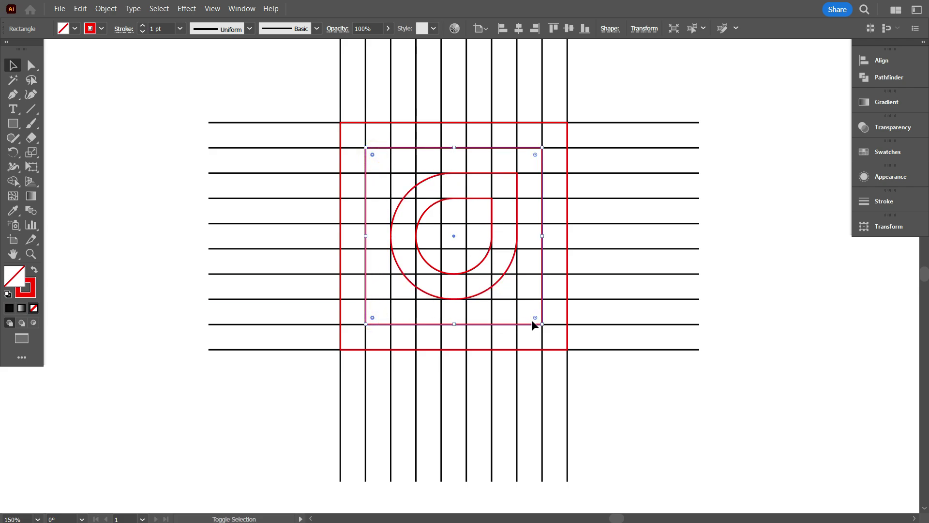
pyautogui.moveTo(533, 315); pyautogui.dragTo(355, 135)
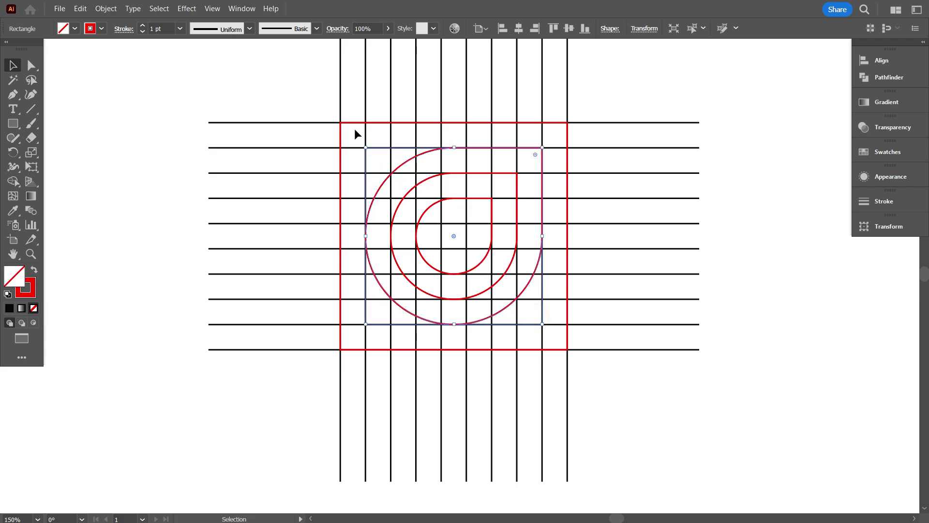
pyautogui.click(349, 123)
pyautogui.click(347, 129)
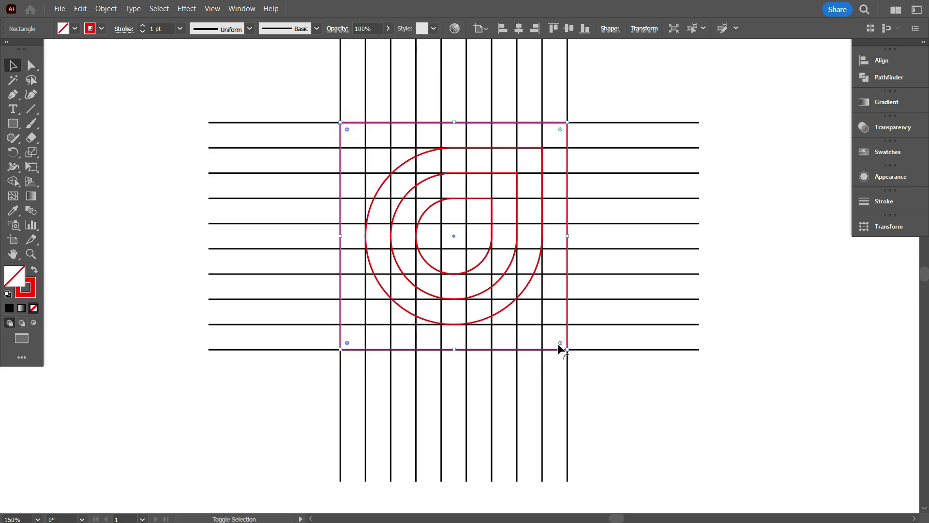
pyautogui.moveTo(560, 343); pyautogui.dragTo(406, 166)
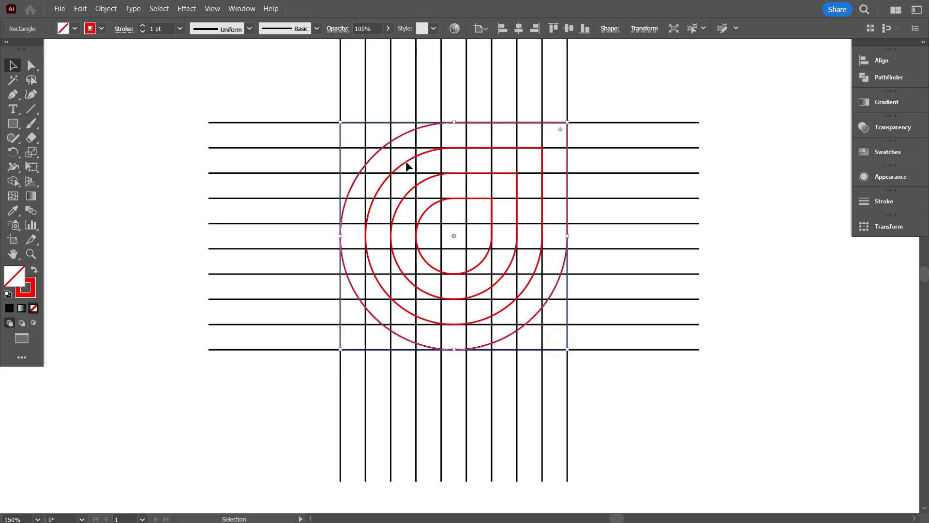
# Step: Select the nested rounded shapes together
pyautogui.click(613, 389)
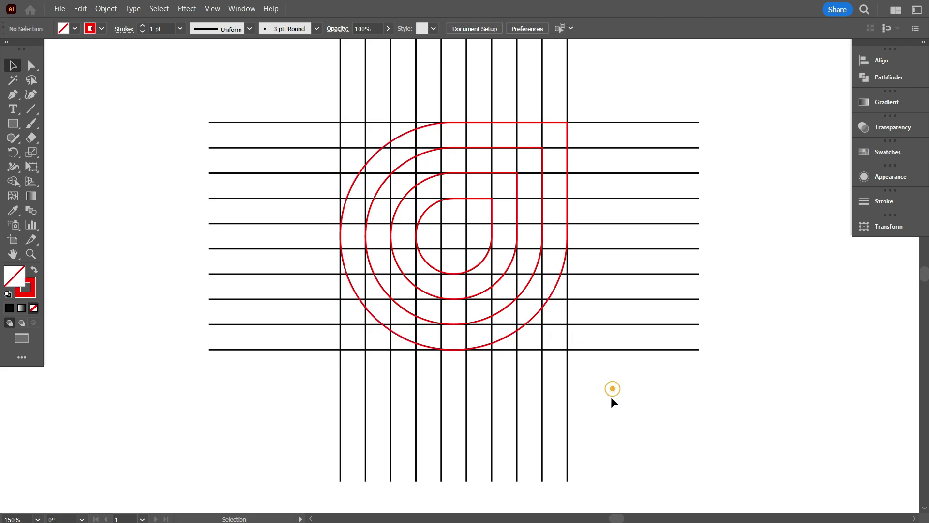
pyautogui.click(352, 184)
pyautogui.keyDown('shift'); pyautogui.click(352, 194); pyautogui.keyUp('shift')
pyautogui.keyDown('shift'); pyautogui.click(353, 183); pyautogui.keyUp('shift')
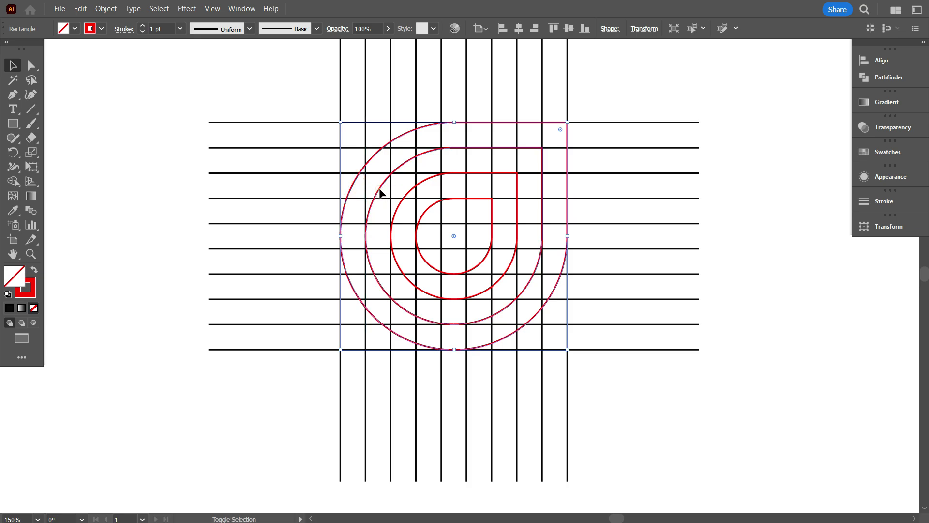
pyautogui.keyDown('shift'); pyautogui.click(377, 192); pyautogui.keyUp('shift')
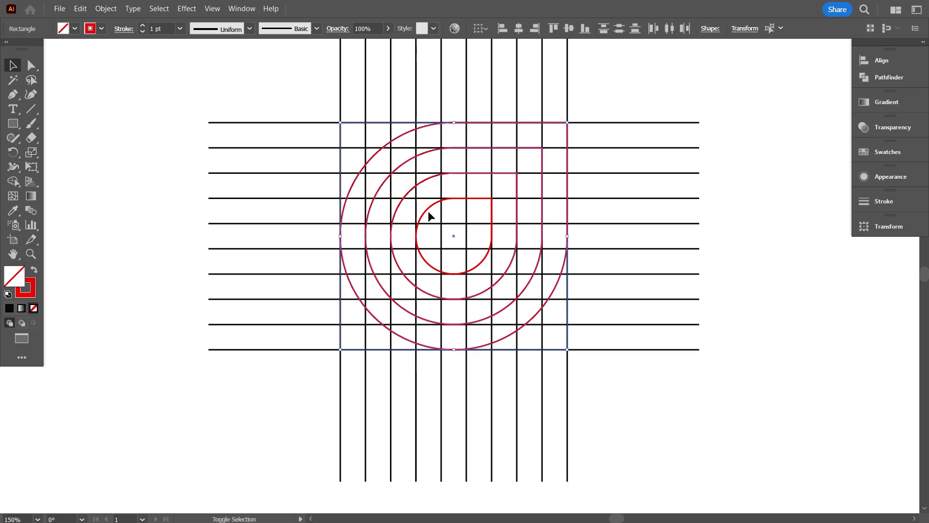
# Step: Rotate the rounded shapes 45° so the teardrops point upward
pyautogui.scroll(-1, 428, 213)
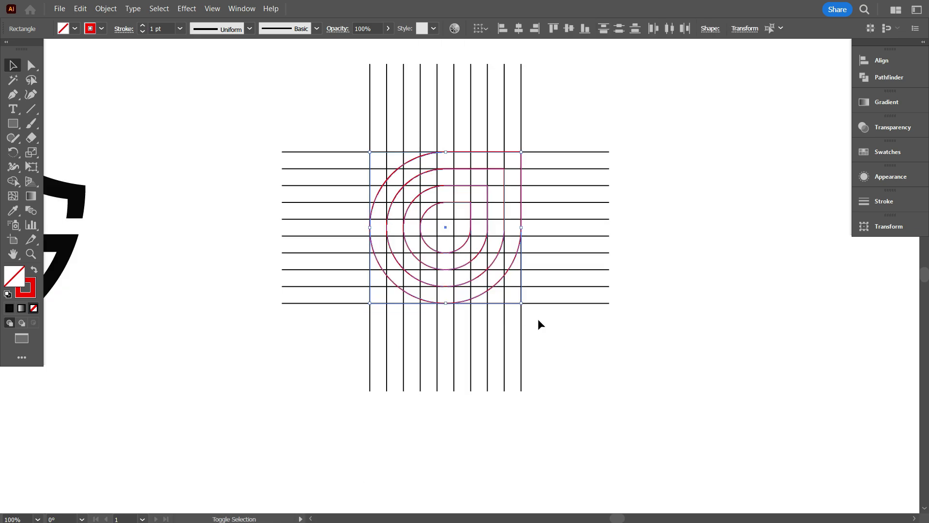
pyautogui.moveTo(525, 306); pyautogui.dragTo(607, 172)
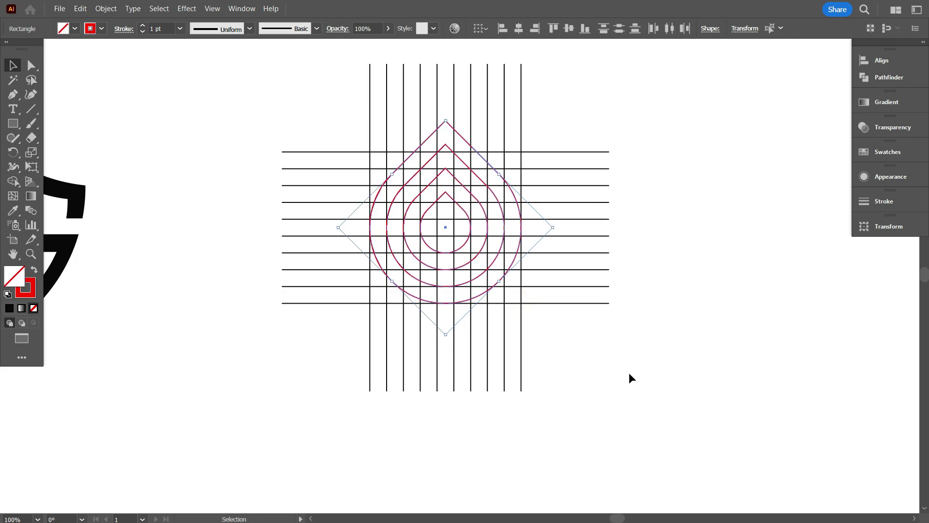
pyautogui.click(614, 351)
# Step: Select the whole grid and all teardrops and set their stroke to black
pyautogui.scroll(2, 527, 380)
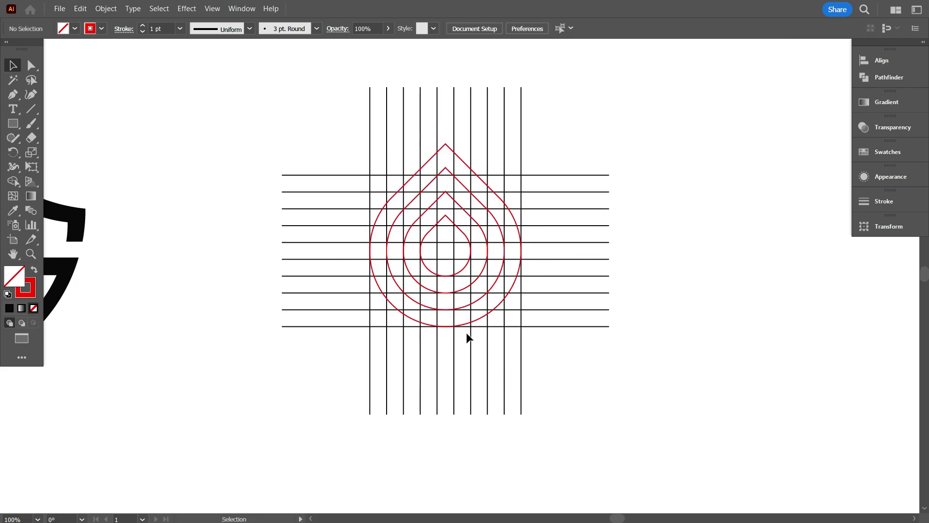
pyautogui.moveTo(306, 113); pyautogui.dragTo(627, 382)
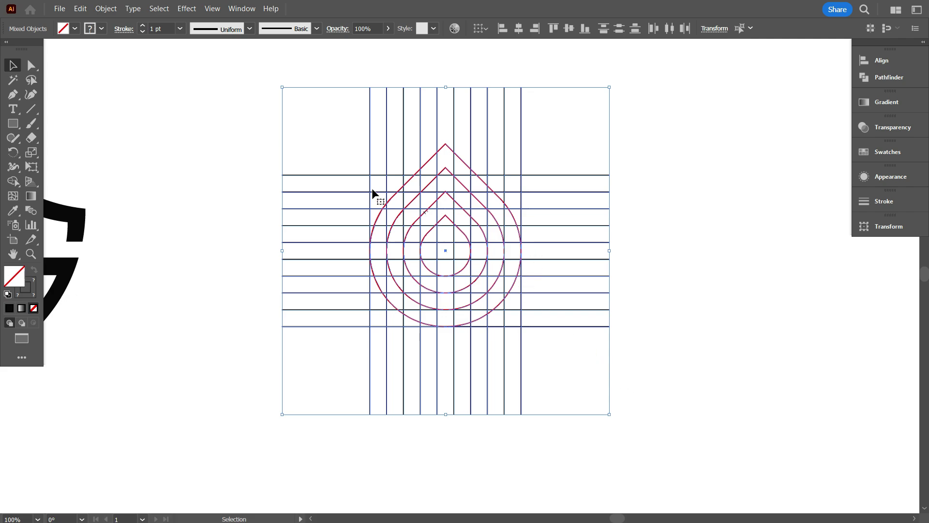
pyautogui.click(101, 29)
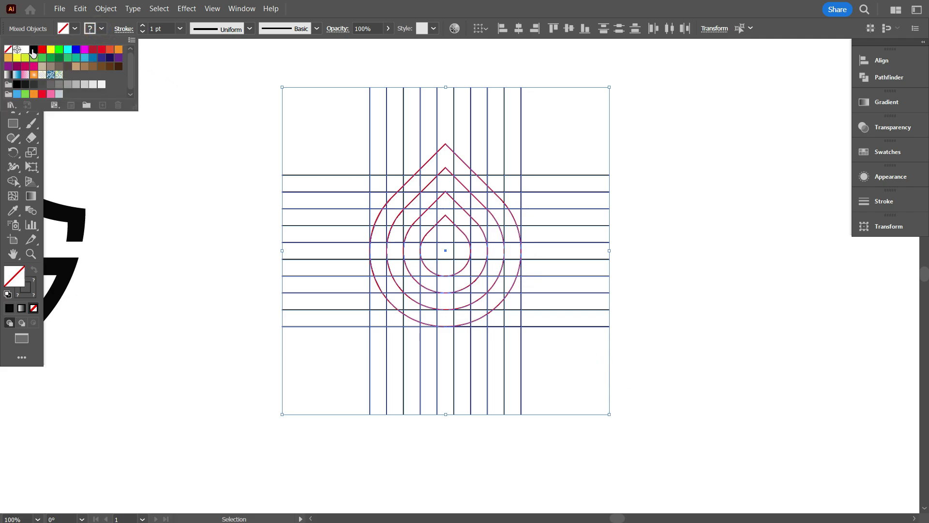
pyautogui.click(33, 51)
pyautogui.click(222, 206)
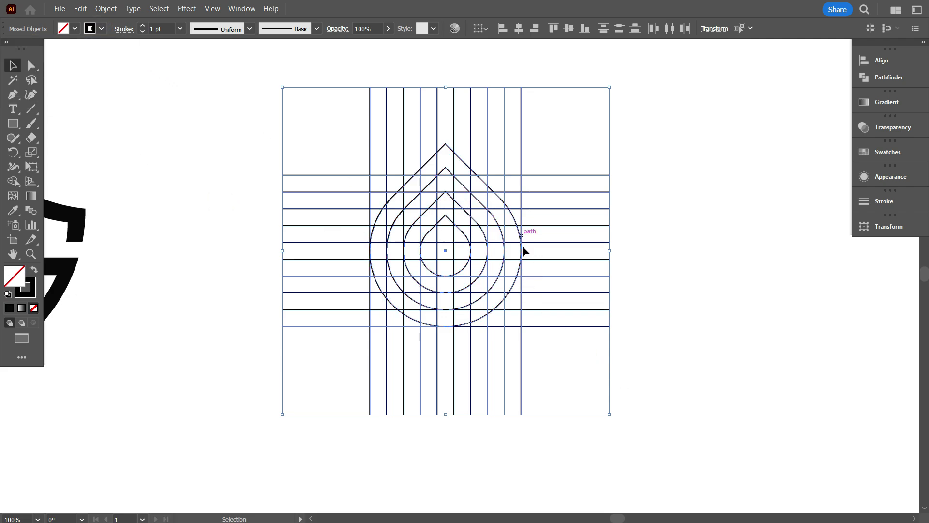
# Step: With Shape Builder and black fill, merge the right-half column, diagonal and arc cells into an S
pyautogui.click(14, 181)
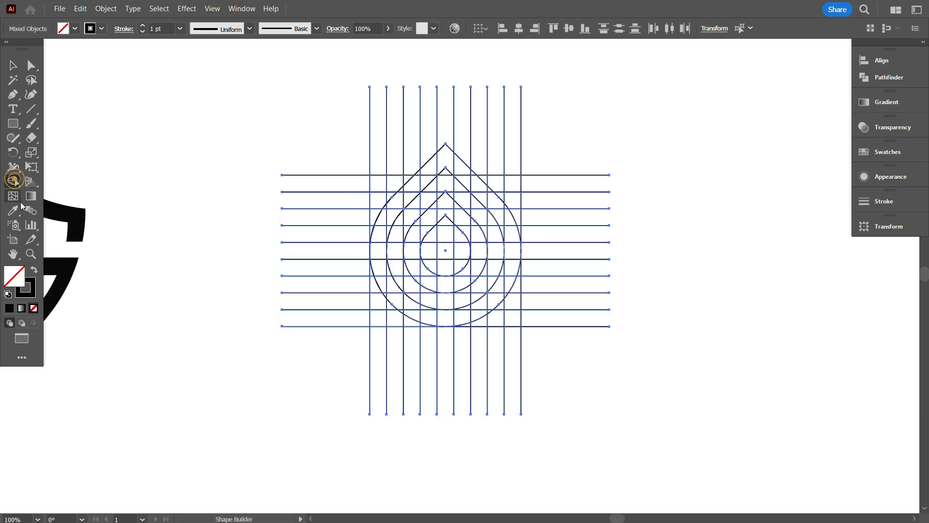
pyautogui.click(33, 270)
pyautogui.scroll(2, 428, 249)
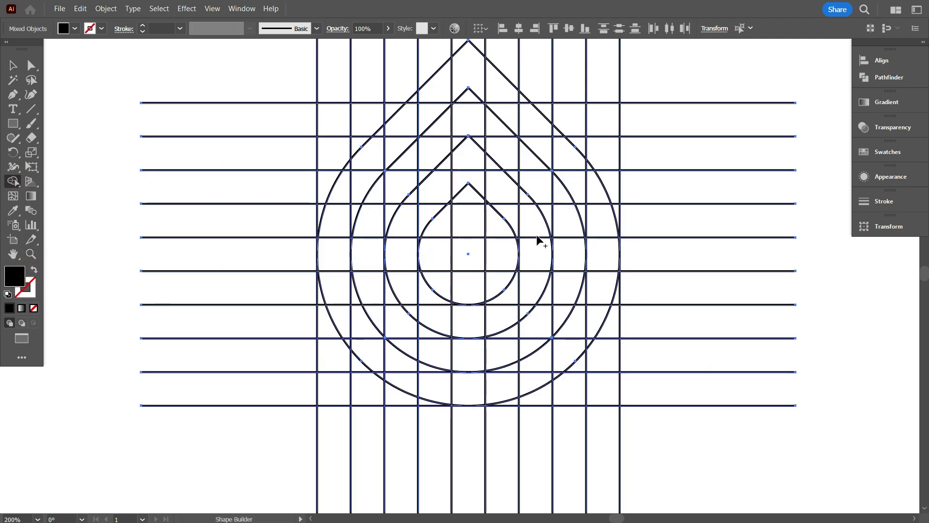
pyautogui.scroll(-1, 527, 228)
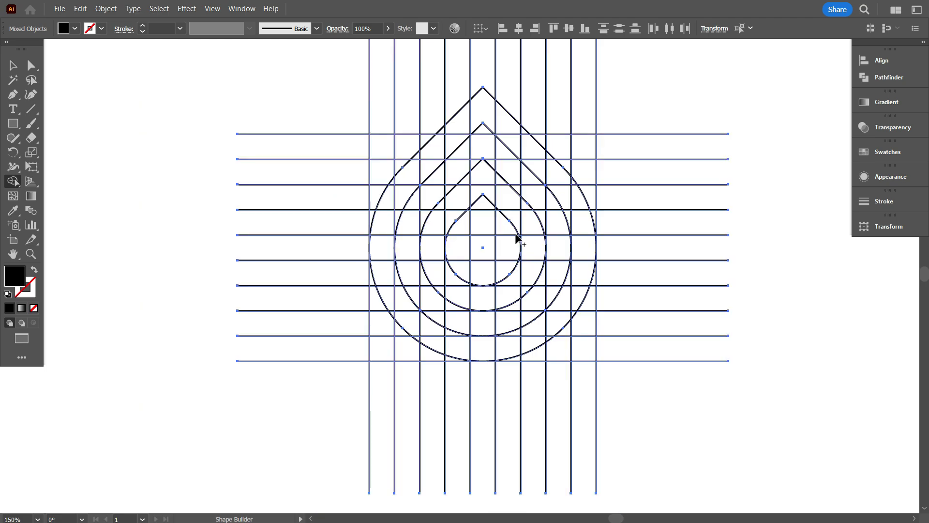
pyautogui.moveTo(509, 226); pyautogui.dragTo(506, 129)
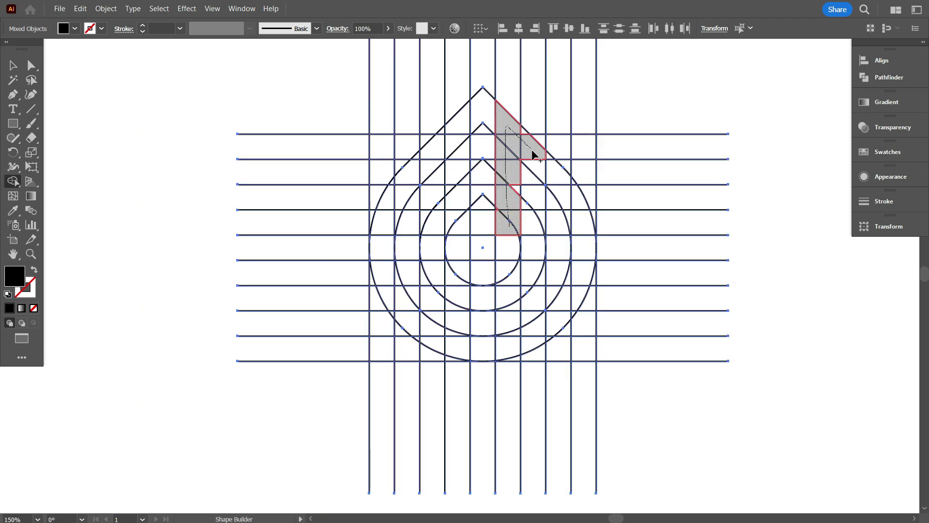
pyautogui.moveTo(532, 150); pyautogui.dragTo(569, 196)
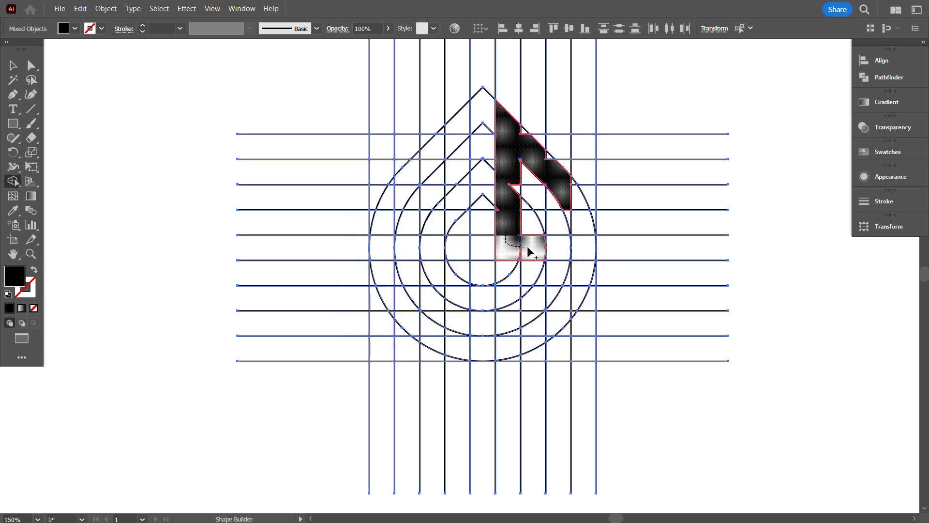
pyautogui.moveTo(584, 281)
pyautogui.mouseDown()
pyautogui.moveTo(552, 329)
pyautogui.moveTo(512, 345)
pyautogui.mouseUp()
pyautogui.moveTo(511, 308); pyautogui.dragTo(508, 271)
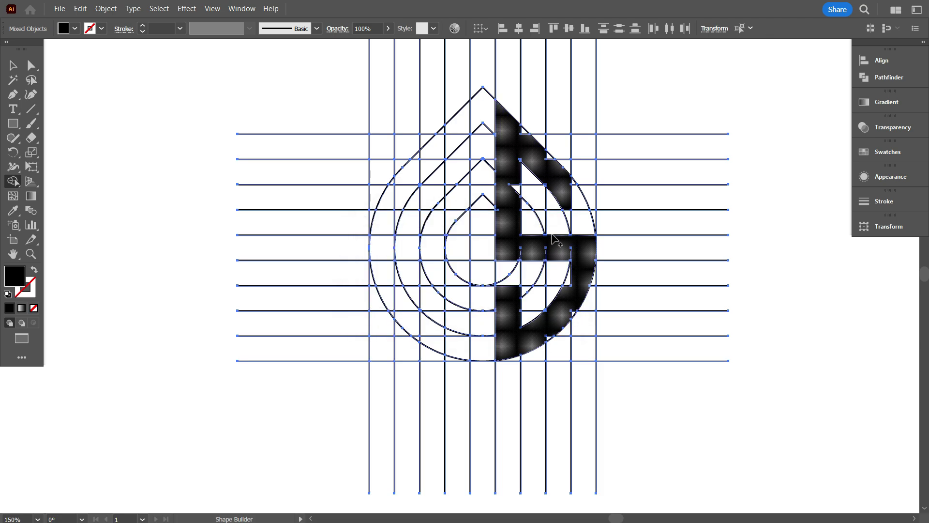
pyautogui.moveTo(566, 185); pyautogui.dragTo(579, 206)
pyautogui.scroll(1, 579, 211)
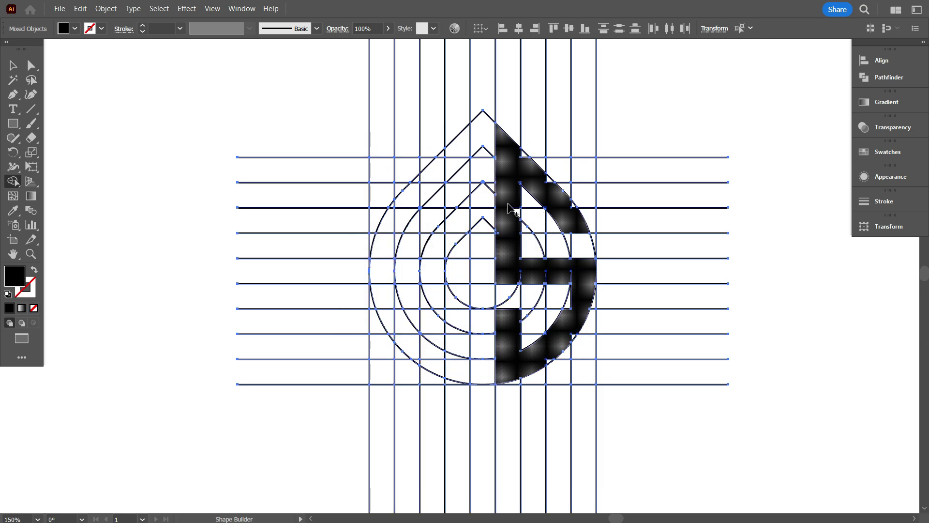
# Step: Merge the diagonal band at upper left and the left arc cells into black shapes
pyautogui.moveTo(459, 154); pyautogui.dragTo(418, 192)
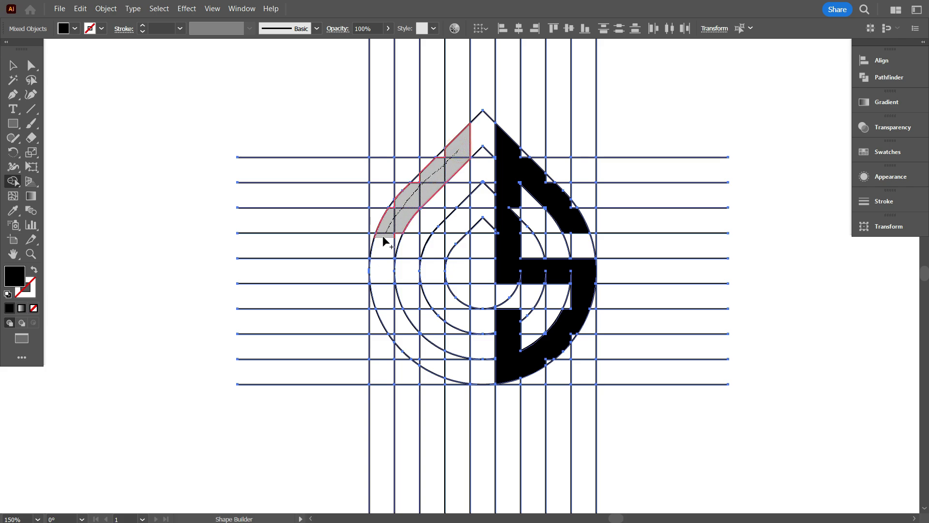
pyautogui.moveTo(441, 360); pyautogui.dragTo(452, 368)
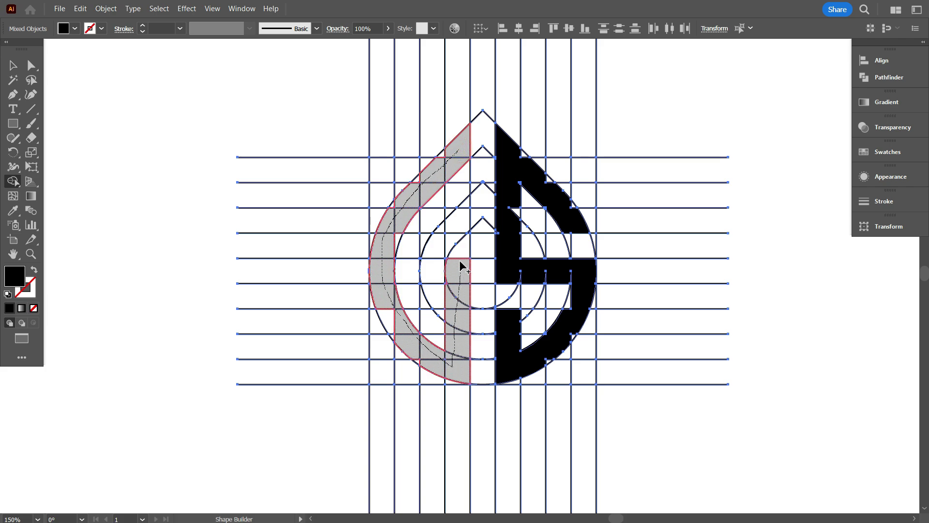
pyautogui.moveTo(460, 262)
pyautogui.mouseDown()
pyautogui.moveTo(439, 249)
pyautogui.moveTo(464, 204)
pyautogui.moveTo(450, 253)
pyautogui.mouseUp()
pyautogui.scroll(2, 446, 246)
pyautogui.scroll(-3, 446, 245)
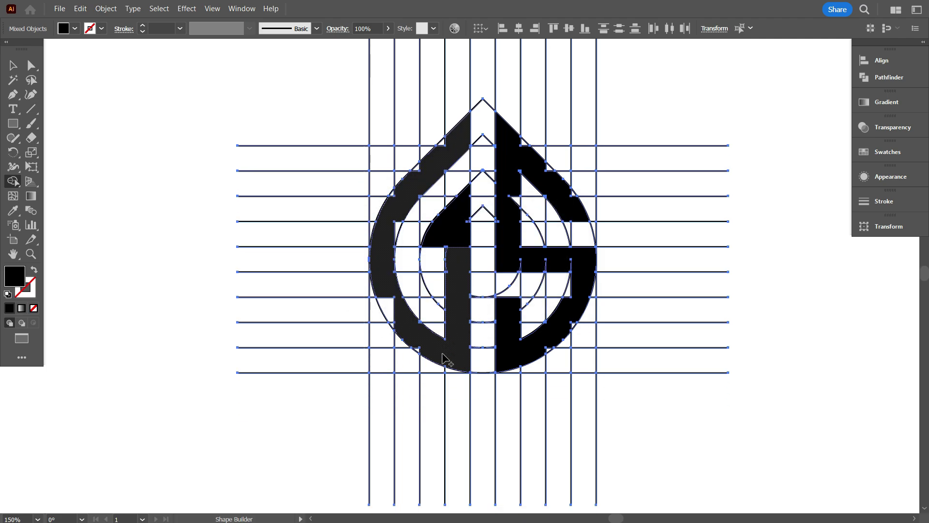
pyautogui.scroll(4, 450, 356)
# Step: Join the left arc, its neighbouring cells and the G's stem into one shape
pyautogui.moveTo(451, 357)
pyautogui.mouseDown()
pyautogui.moveTo(358, 345)
pyautogui.moveTo(253, 219)
pyautogui.moveTo(357, 243)
pyautogui.mouseUp()
pyautogui.scroll(2, 490, 300)
pyautogui.scroll(14, 490, 300)
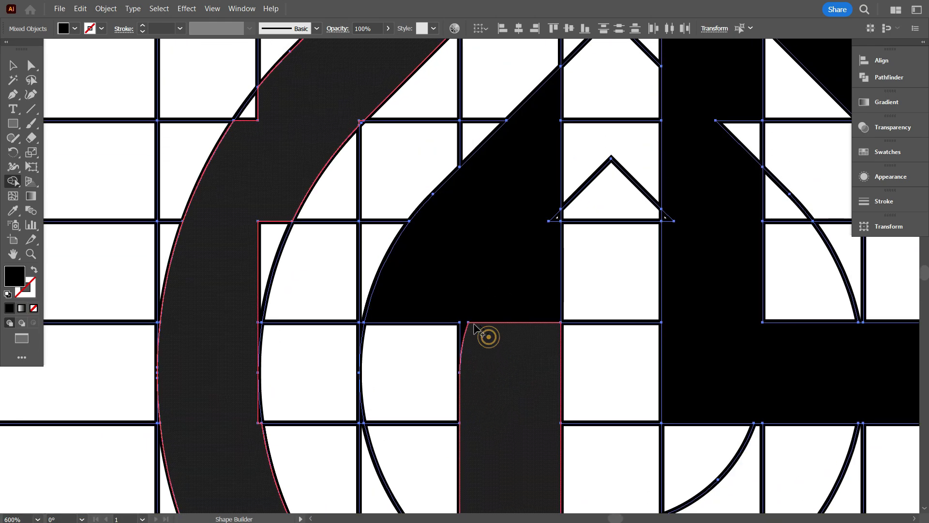
pyautogui.moveTo(483, 333)
pyautogui.mouseDown()
pyautogui.moveTo(466, 305)
pyautogui.moveTo(545, 190)
pyautogui.mouseUp()
pyautogui.scroll(1, 256, 312)
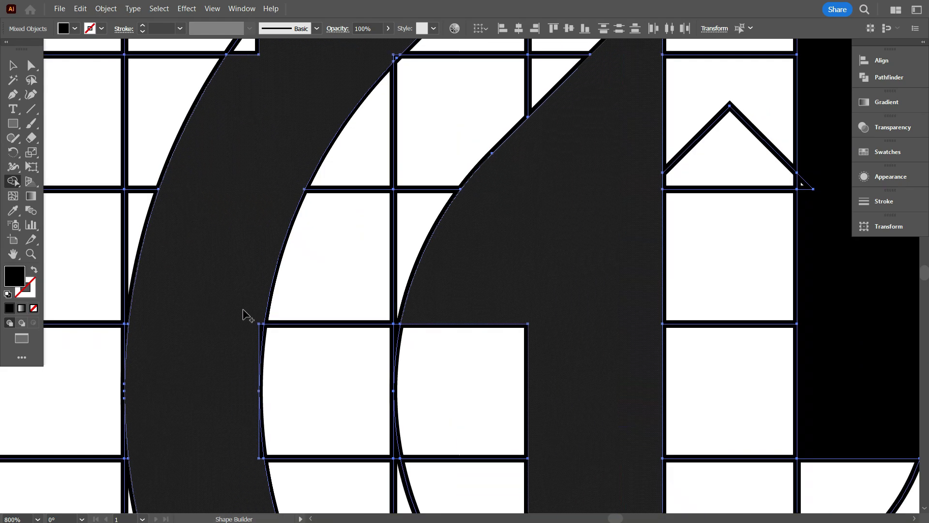
pyautogui.scroll(-2, 245, 426)
pyautogui.scroll(2, 274, 201)
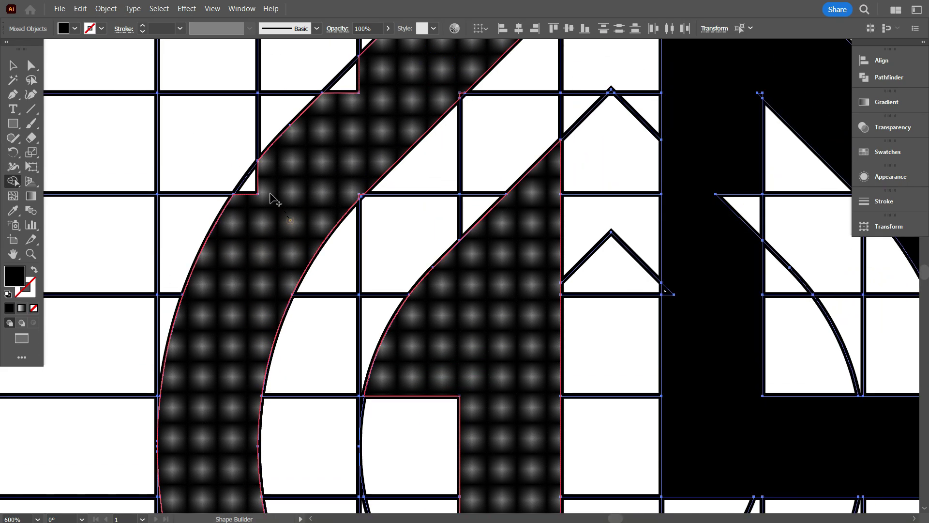
pyautogui.scroll(4, 285, 189)
pyautogui.scroll(-4, 414, 192)
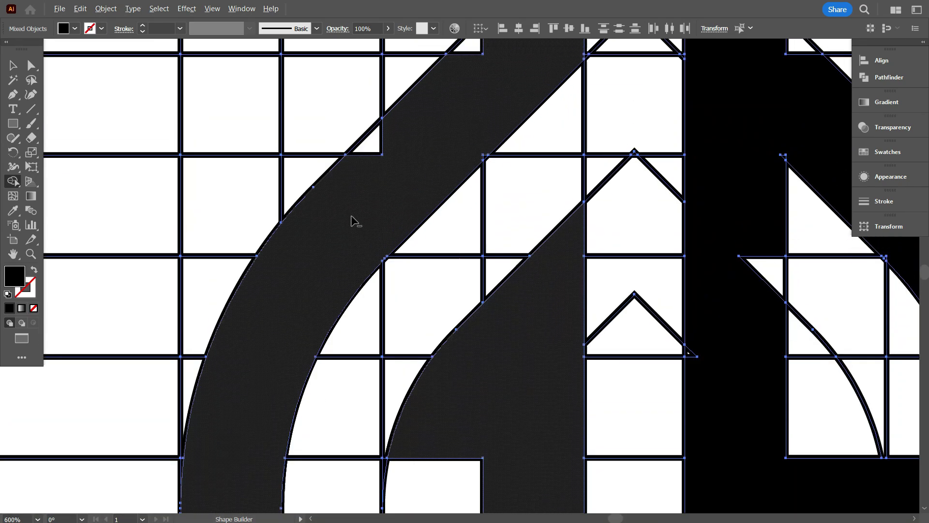
pyautogui.scroll(5, 434, 369)
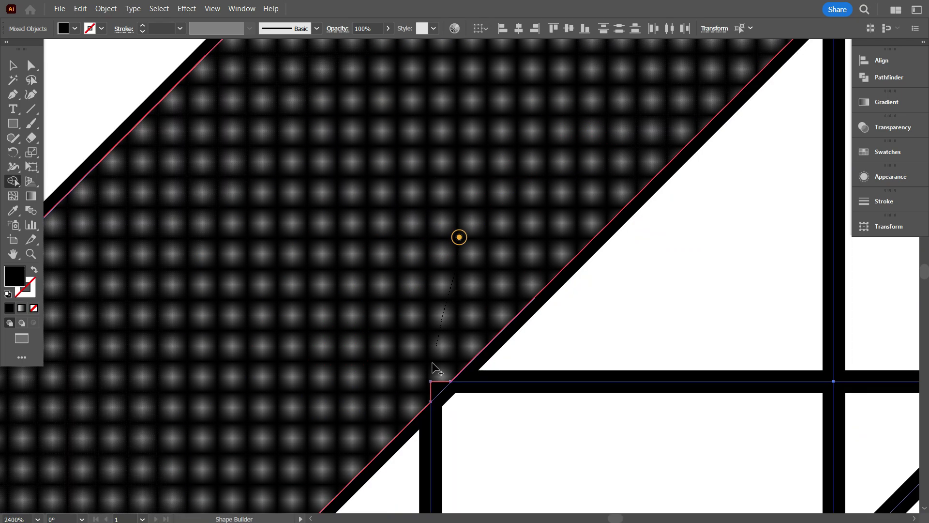
pyautogui.scroll(-5, 338, 346)
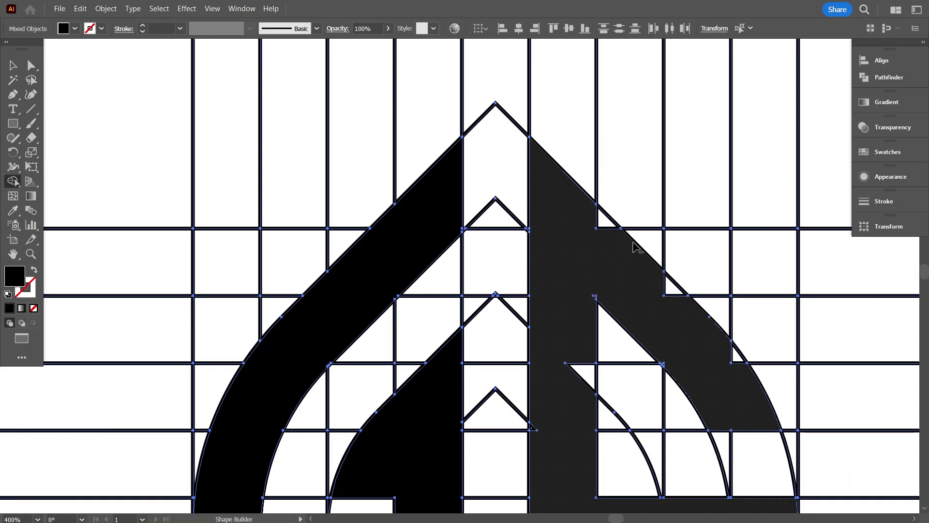
pyautogui.scroll(3, 636, 247)
# Step: Merge a leftover sliver into the right letter, zooming in to check for gaps
pyautogui.click(632, 251)
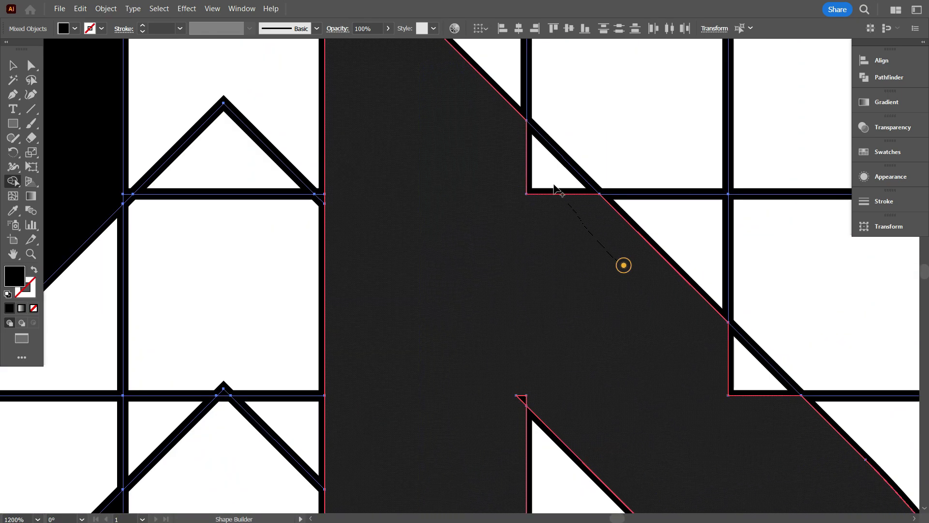
pyautogui.scroll(-3, 597, 264)
pyautogui.scroll(4, 670, 318)
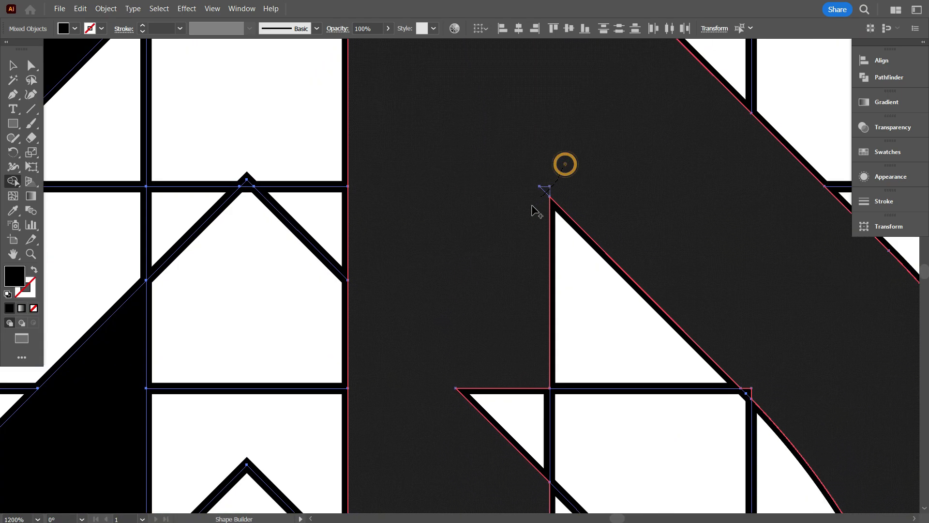
pyautogui.scroll(-2, 528, 215)
pyautogui.scroll(-1, 509, 262)
pyautogui.scroll(-4, 442, 325)
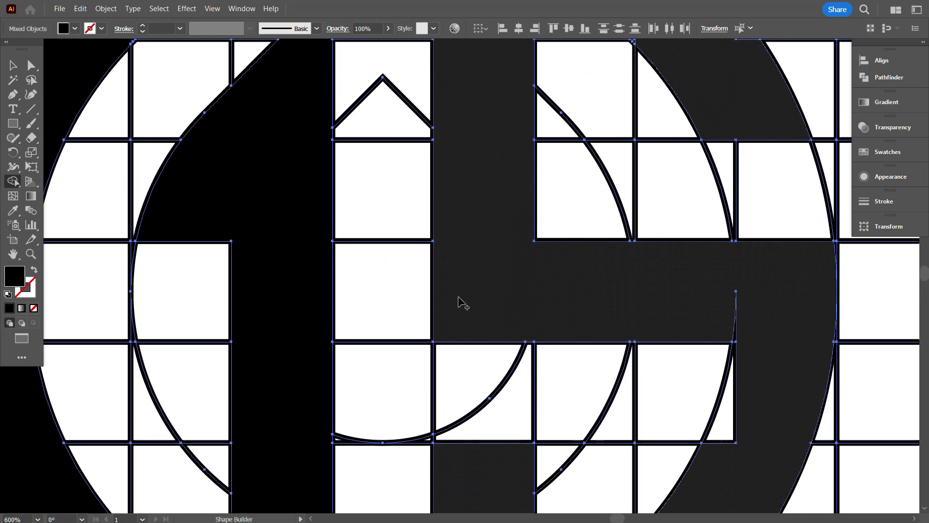
pyautogui.scroll(5, 478, 290)
pyautogui.scroll(-4, 597, 206)
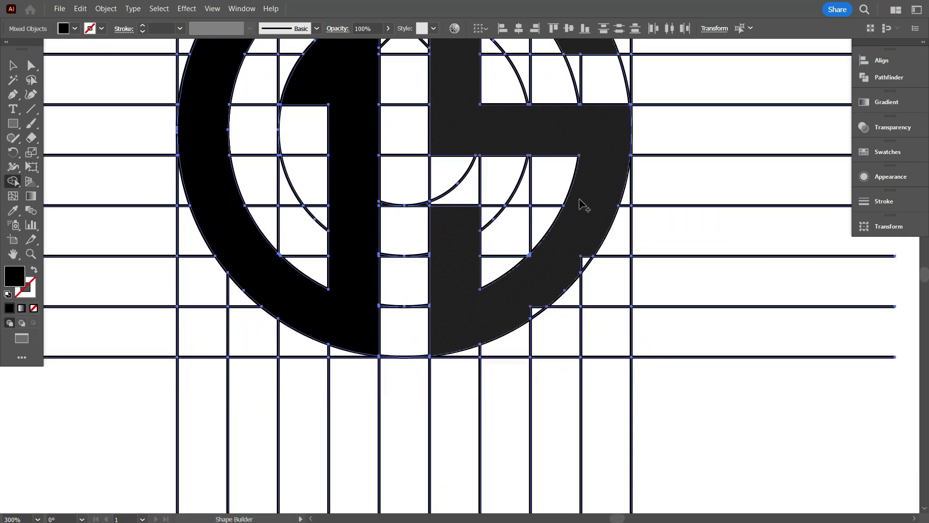
pyautogui.scroll(5, 587, 252)
pyautogui.scroll(-1, 532, 290)
pyautogui.scroll(2, 438, 244)
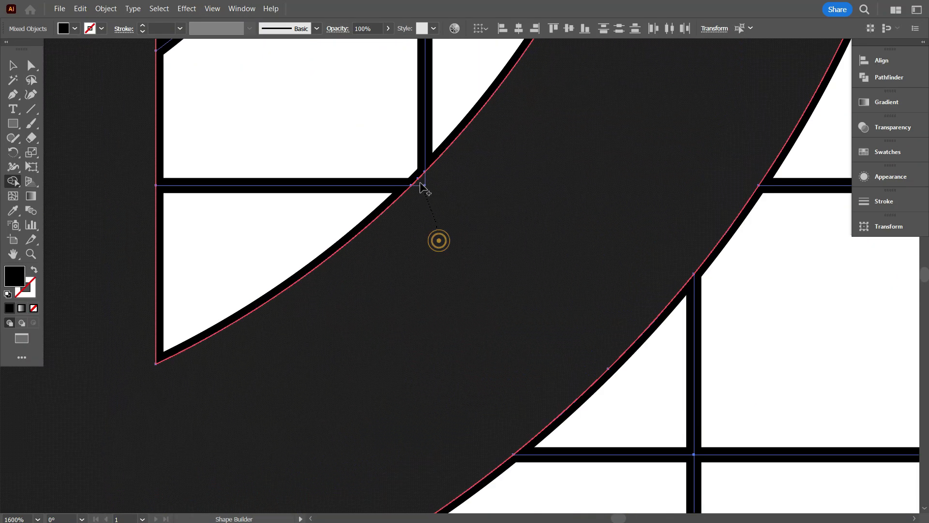
pyautogui.scroll(-5, 519, 257)
pyautogui.scroll(-4, 524, 258)
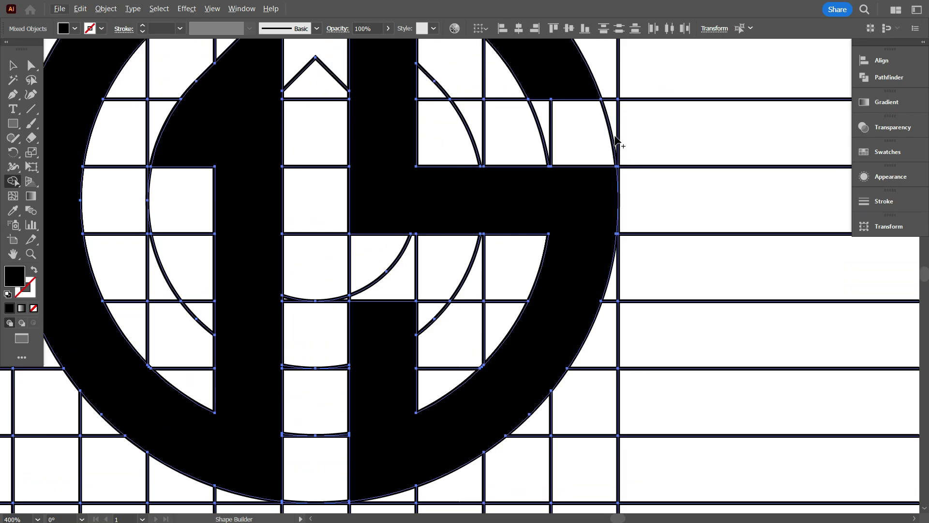
# Step: Move the filled teardrop GS logo off the grid to the right
pyautogui.press('v')
pyautogui.click(394, 223)
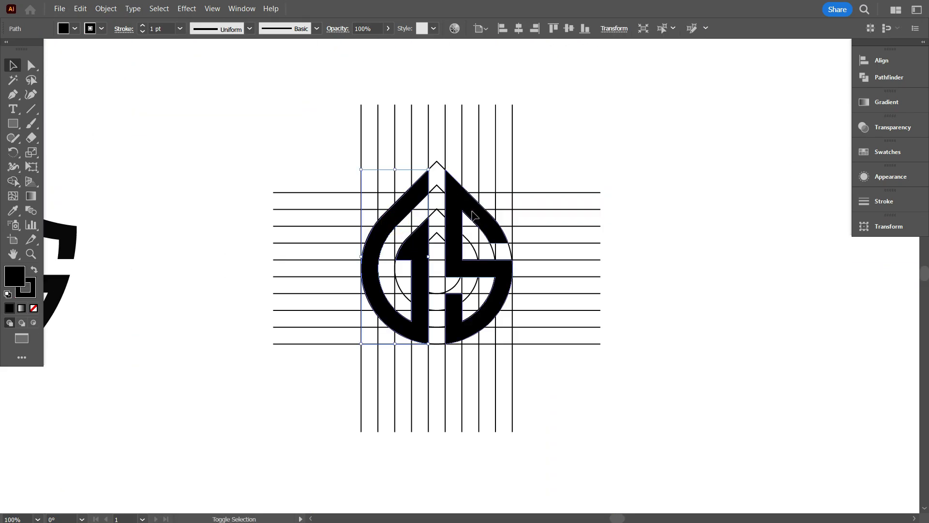
pyautogui.scroll(-1, 474, 216)
pyautogui.moveTo(477, 208); pyautogui.dragTo(713, 226)
# Step: Delete the grid lines and construction outlines, leaving the finished teardrop logo intact
pyautogui.click(620, 382)
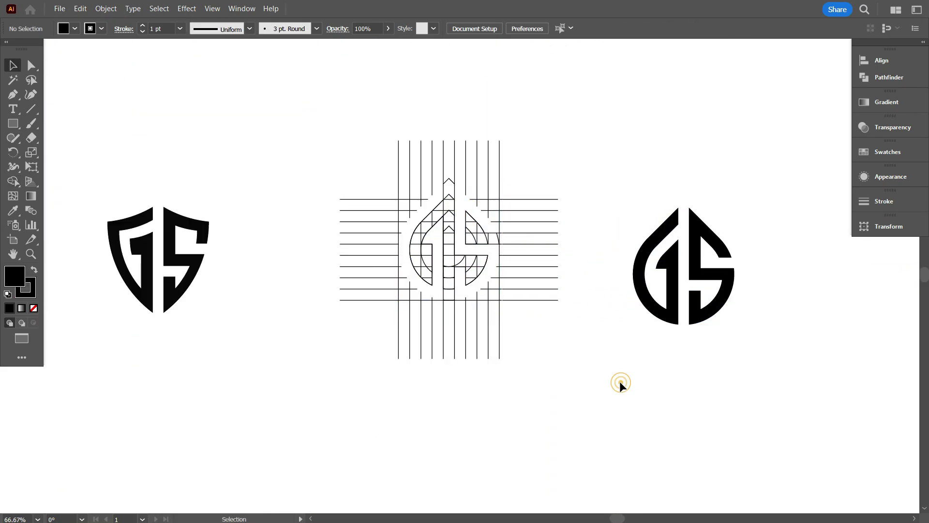
pyautogui.moveTo(353, 141); pyautogui.dragTo(562, 367)
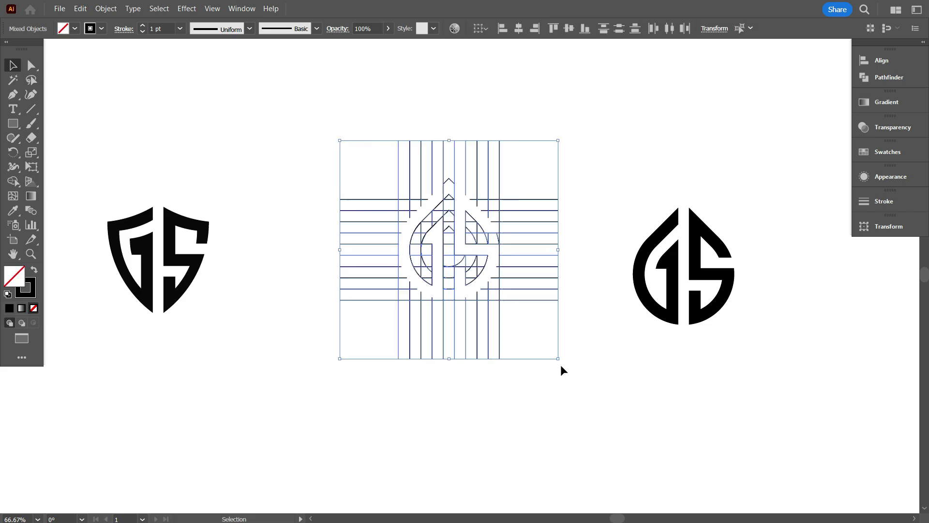
pyautogui.press('Delete')
pyautogui.moveTo(608, 165); pyautogui.dragTo(749, 370)
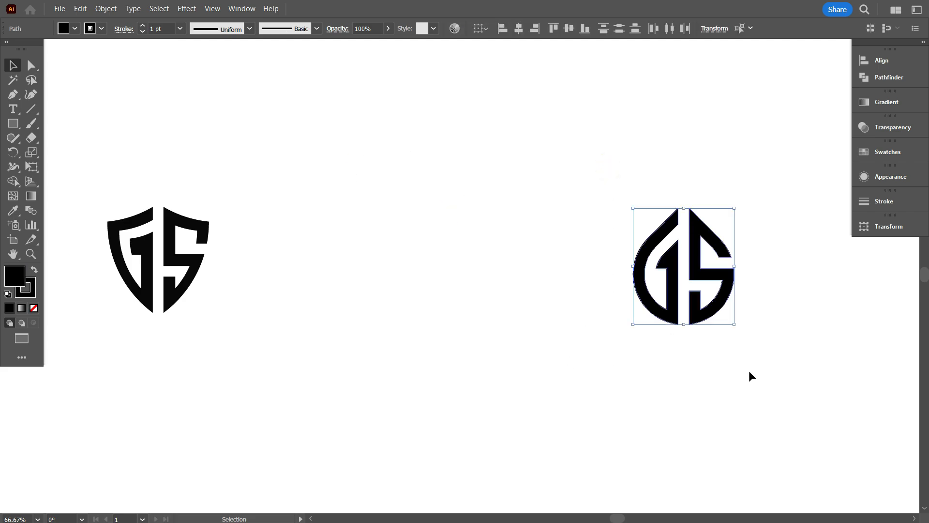
pyautogui.press('a')
pyautogui.press('v')
pyautogui.click(577, 317)
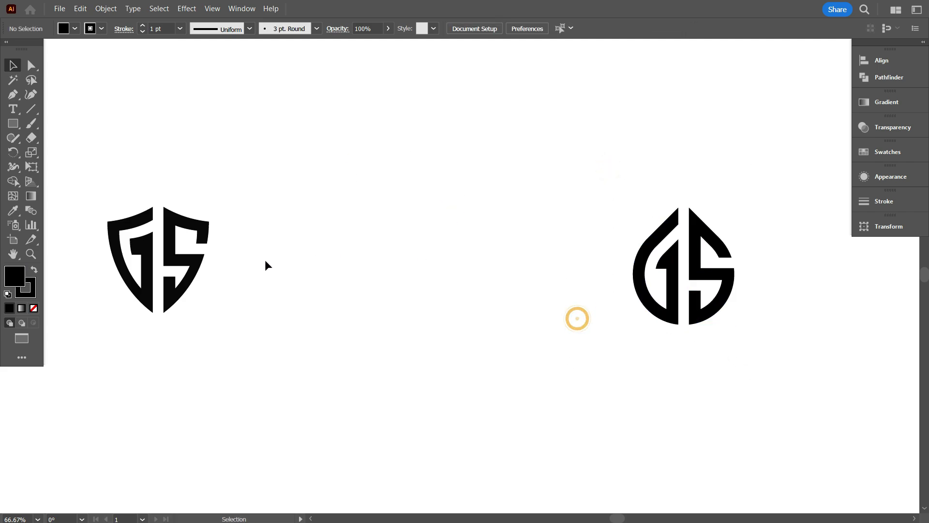
# Step: Place the shield and teardrop logos side by side, centre the view, and select both
pyautogui.moveTo(189, 266); pyautogui.dragTo(326, 277)
pyautogui.moveTo(654, 302); pyautogui.dragTo(428, 301)
pyautogui.click(312, 365)
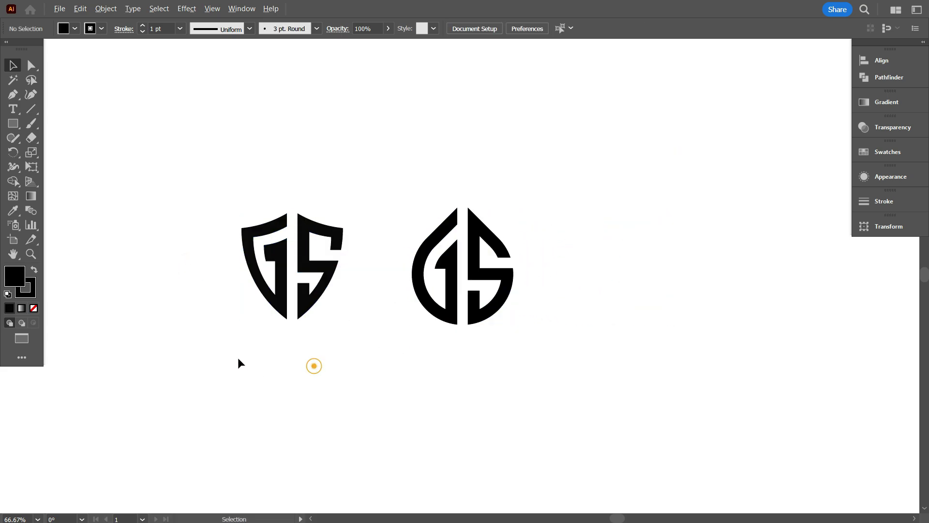
pyautogui.scroll(1, 238, 357)
pyautogui.moveTo(295, 369); pyautogui.dragTo(361, 402)
pyautogui.scroll(2, 362, 405)
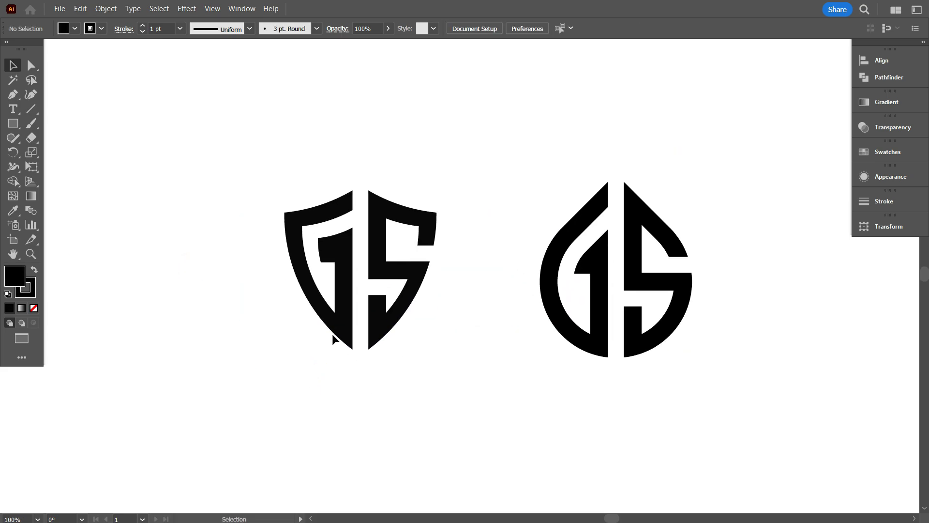
pyautogui.moveTo(600, 350); pyautogui.dragTo(715, 397)
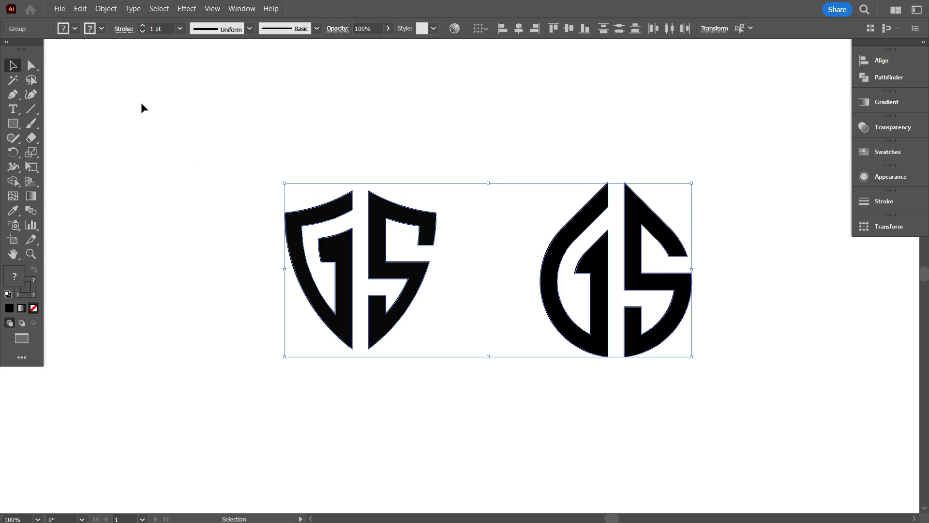
# Step: Apply a black 5 pt stroke to both GS logos, deselecting to preview the bolder outlines
pyautogui.click(101, 29)
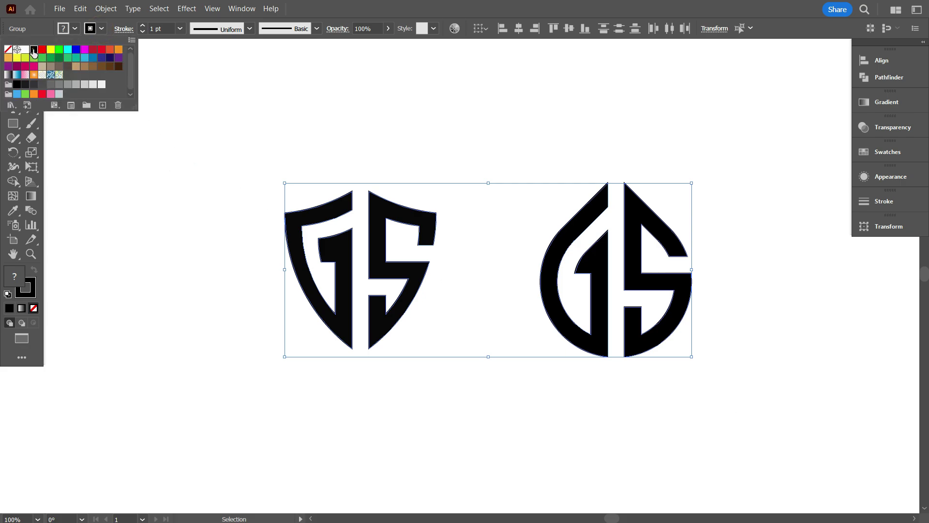
pyautogui.scroll(5, 162, 28)
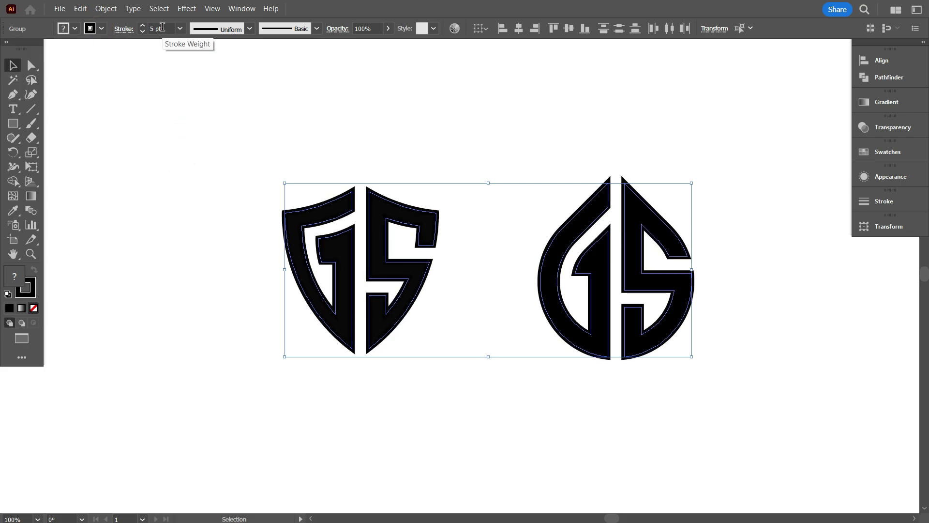
pyautogui.click(203, 209)
pyautogui.scroll(-3, 570, 363)
pyautogui.scroll(4, 559, 364)
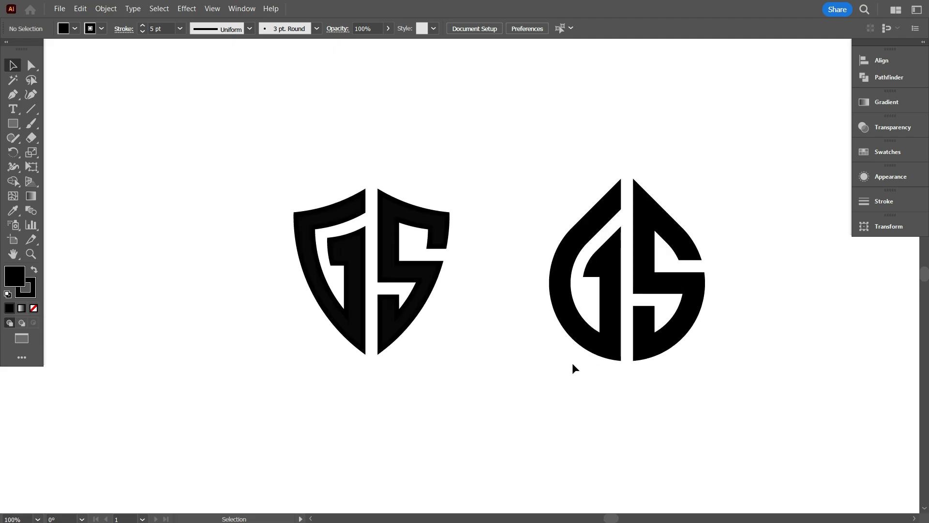
pyautogui.click(558, 379)
pyautogui.moveTo(197, 186); pyautogui.dragTo(717, 367)
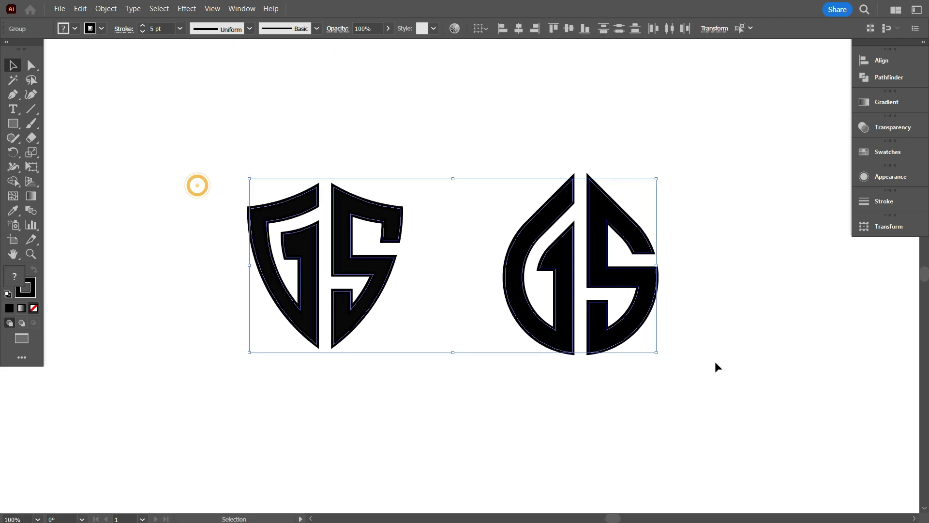
pyautogui.scroll(-1, 168, 27)
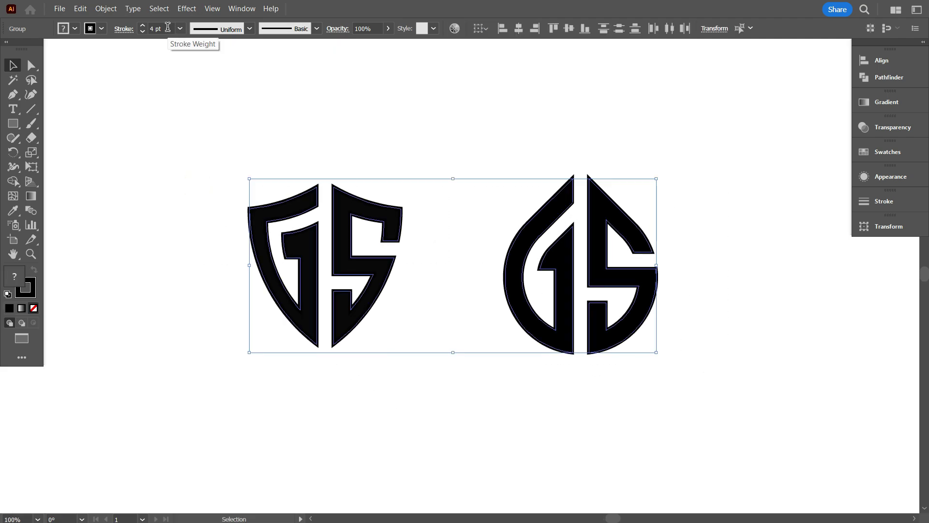
pyautogui.click(181, 78)
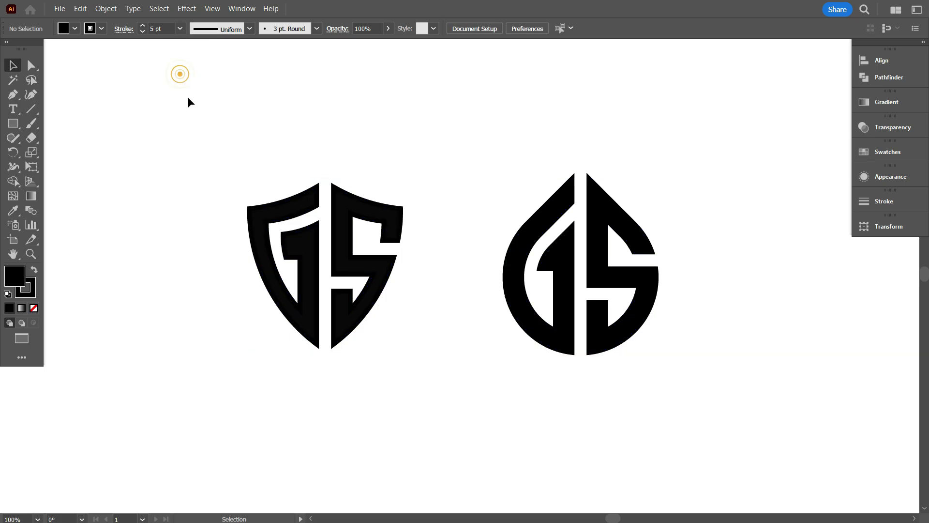
pyautogui.moveTo(188, 96); pyautogui.dragTo(668, 383)
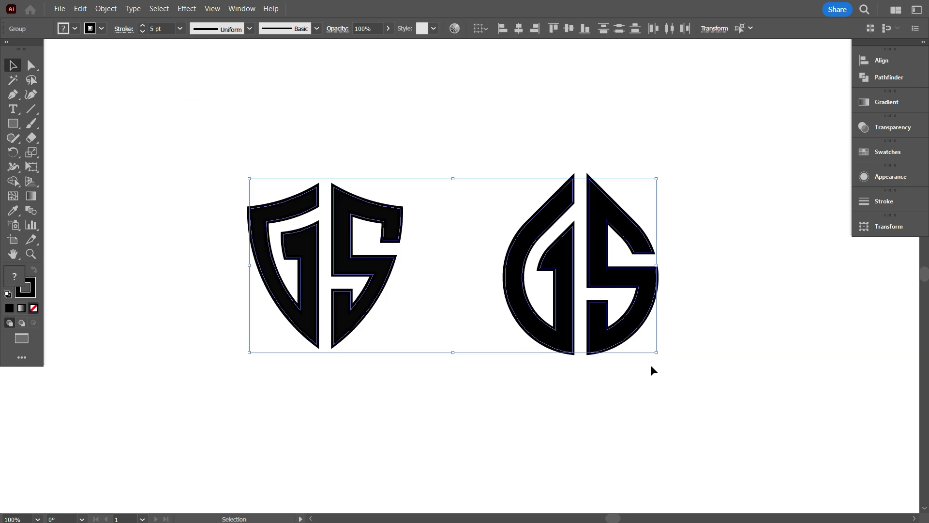
# Step: Expand the fill and stroke of both GS logos into filled shapes via Object > Expand
pyautogui.click(103, 9)
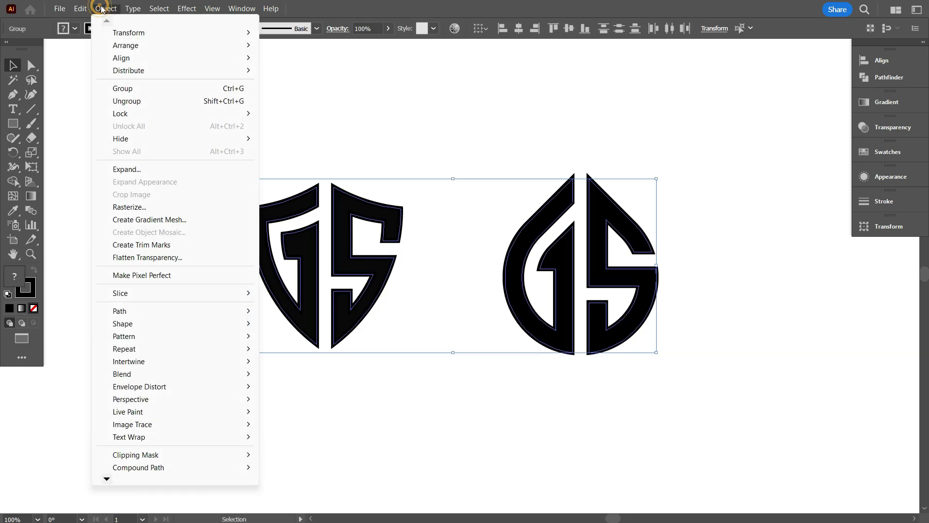
pyautogui.click(130, 172)
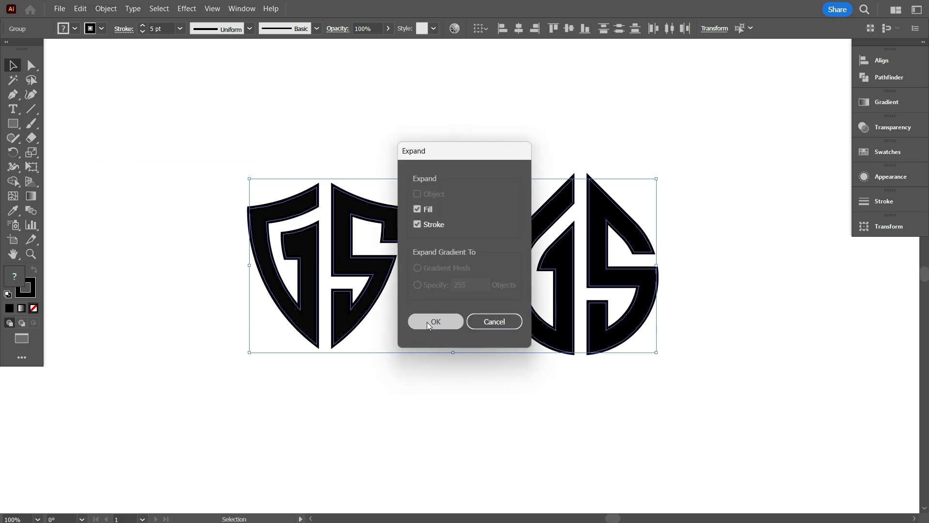
pyautogui.click(427, 322)
pyautogui.click(430, 313)
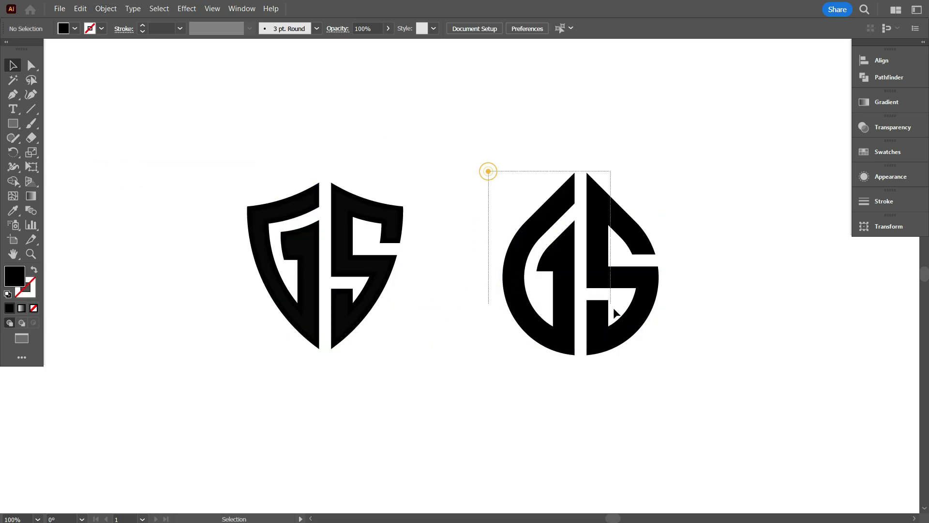
# Step: Unite the water-drop logo, then the shield logo, each into one shape with Pathfinder
pyautogui.moveTo(615, 313); pyautogui.dragTo(637, 329)
pyautogui.click(889, 77)
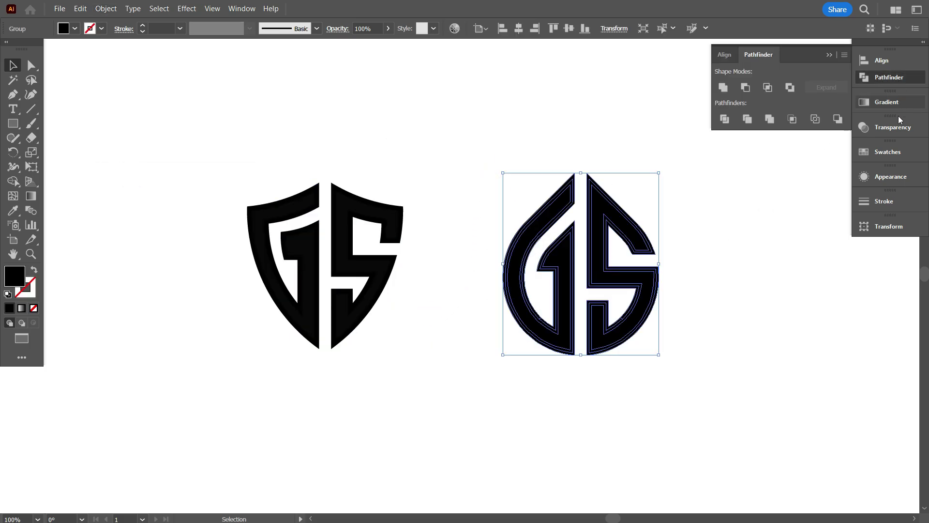
pyautogui.click(725, 89)
pyautogui.moveTo(209, 166); pyautogui.dragTo(348, 315)
pyautogui.click(723, 89)
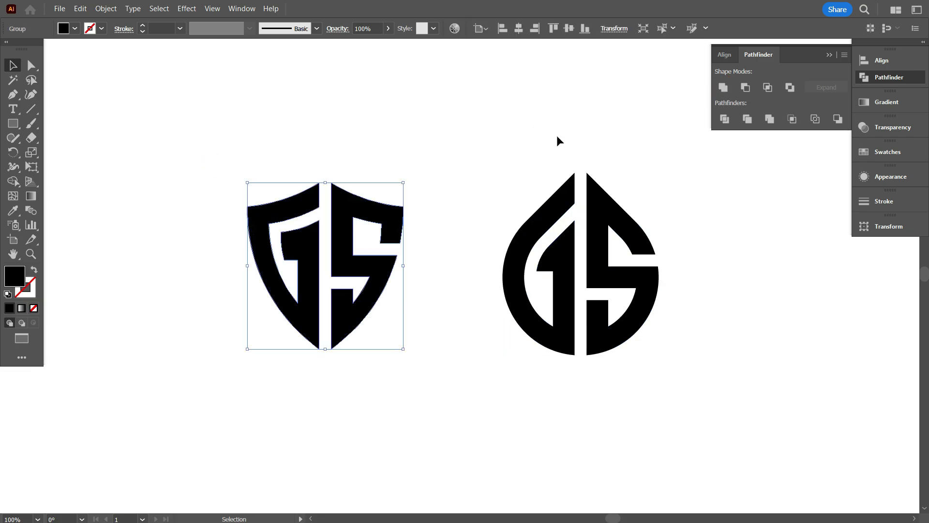
pyautogui.click(556, 137)
pyautogui.scroll(-1, 411, 238)
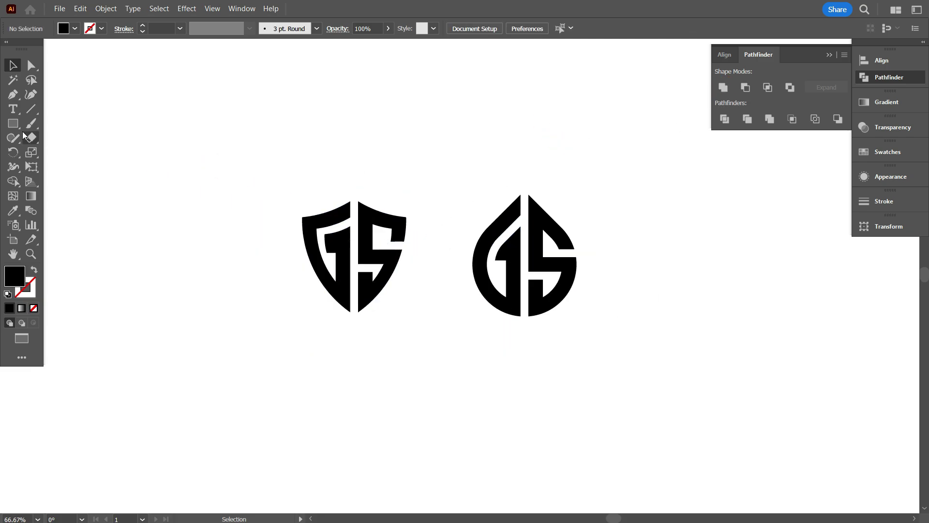
# Step: Draw a black rectangle covering the artboard and send it behind the logos
pyautogui.moveTo(65, 85); pyautogui.dragTo(873, 506)
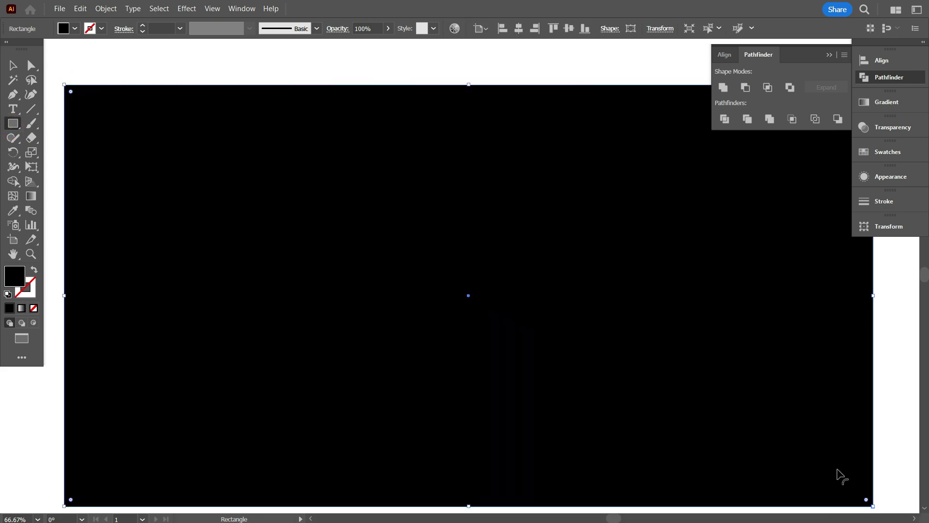
pyautogui.rightClick(443, 175)
pyautogui.moveTo(476, 434)
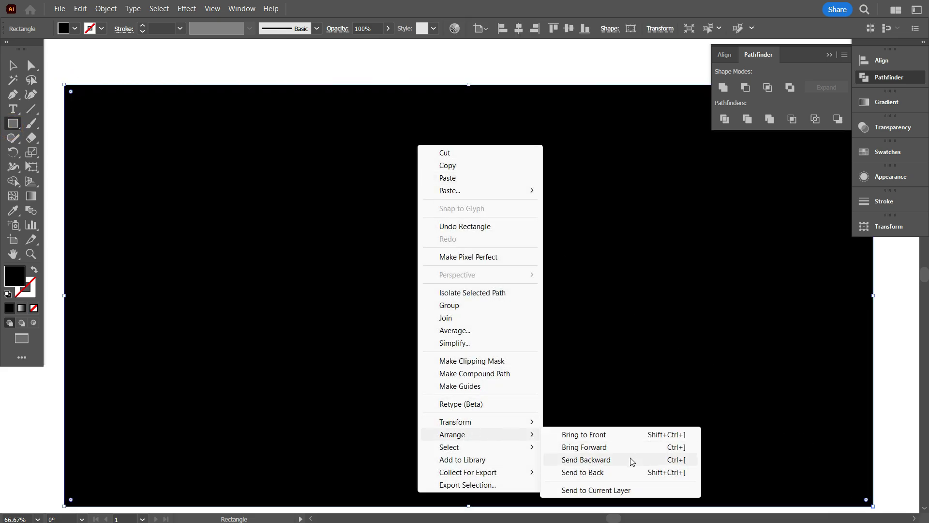
pyautogui.click(624, 473)
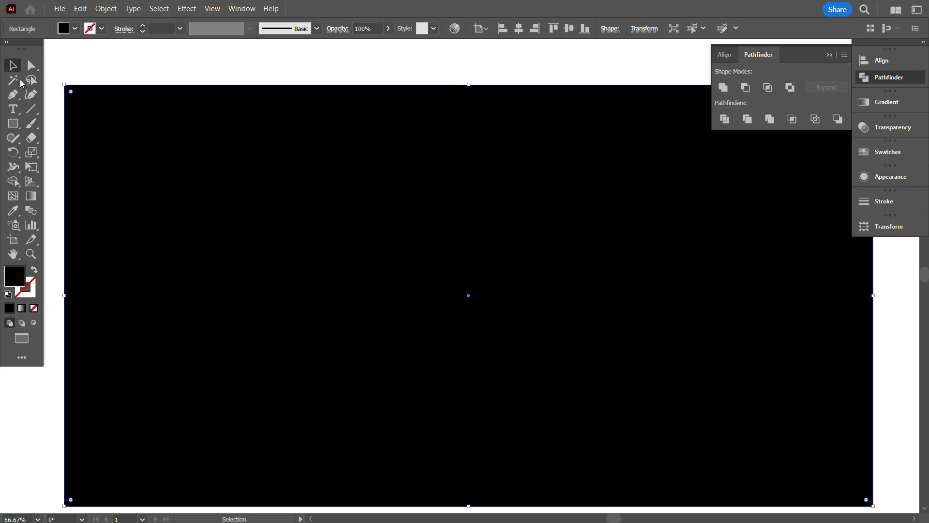
# Step: Fill both GS logos white using the Eyedropper
pyautogui.click(349, 261)
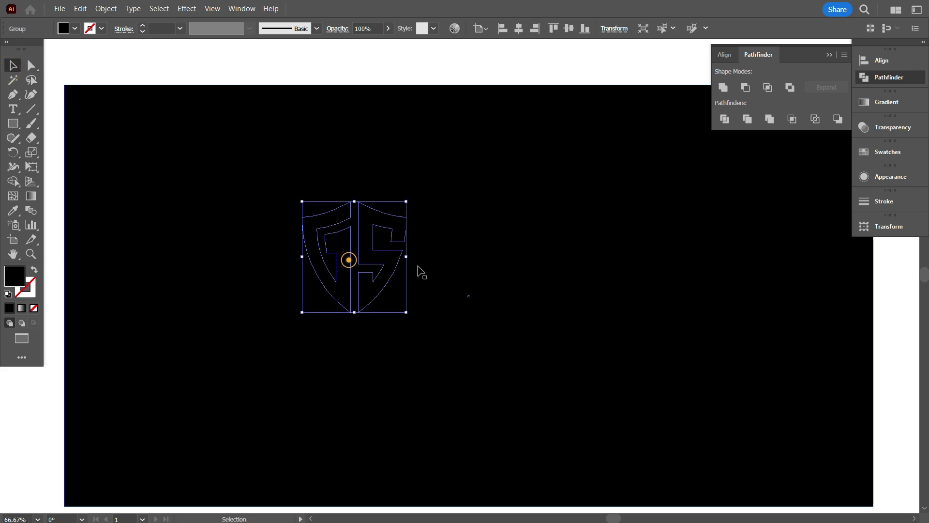
pyautogui.keyDown('shift'); pyautogui.click(498, 261); pyautogui.keyUp('shift')
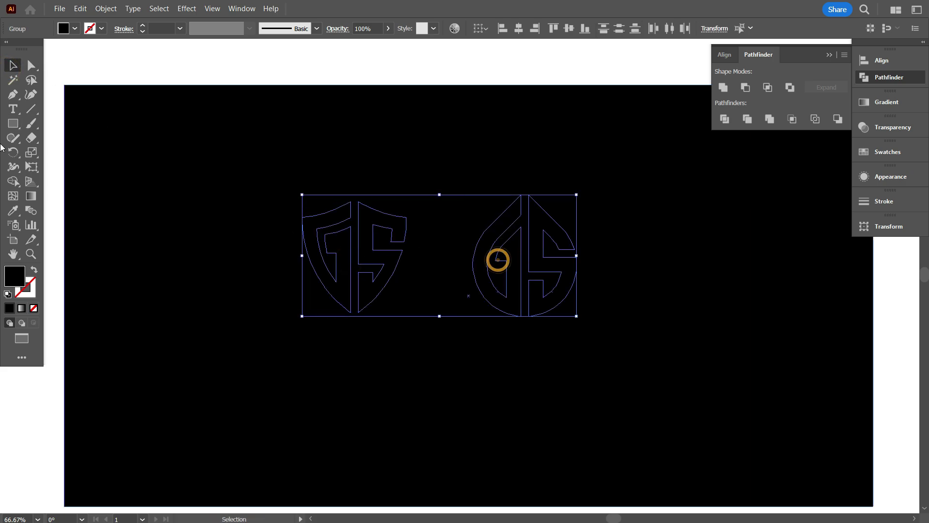
pyautogui.click(13, 211)
pyautogui.click(138, 76)
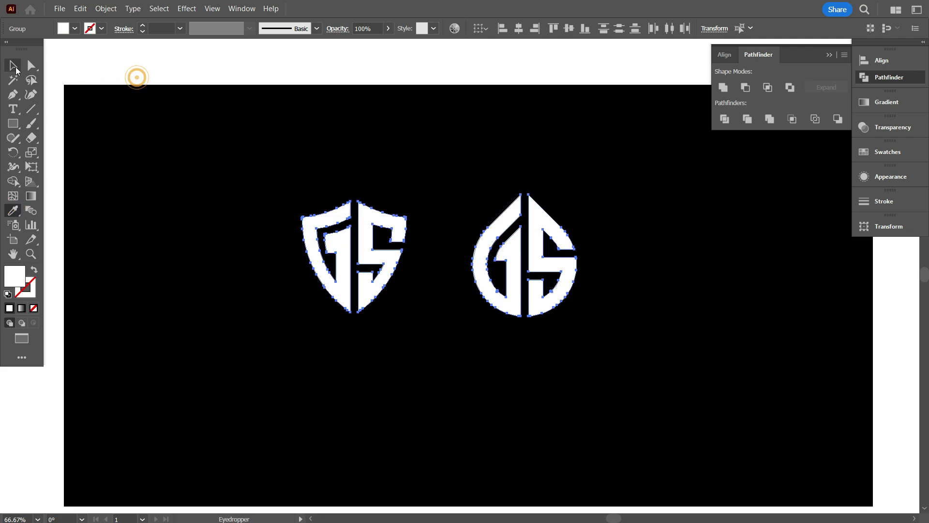
pyautogui.click(13, 66)
pyautogui.click(129, 66)
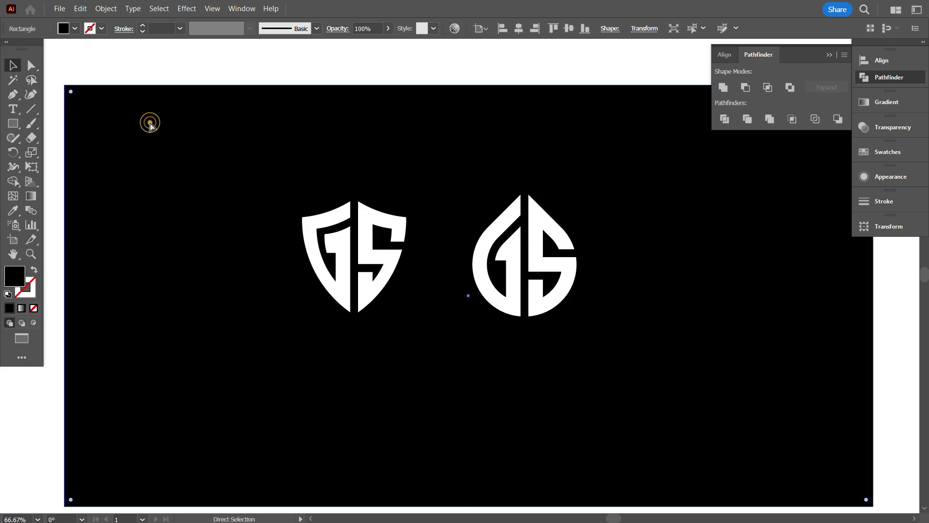
pyautogui.scroll(2, 387, 322)
pyautogui.scroll(-1, 361, 357)
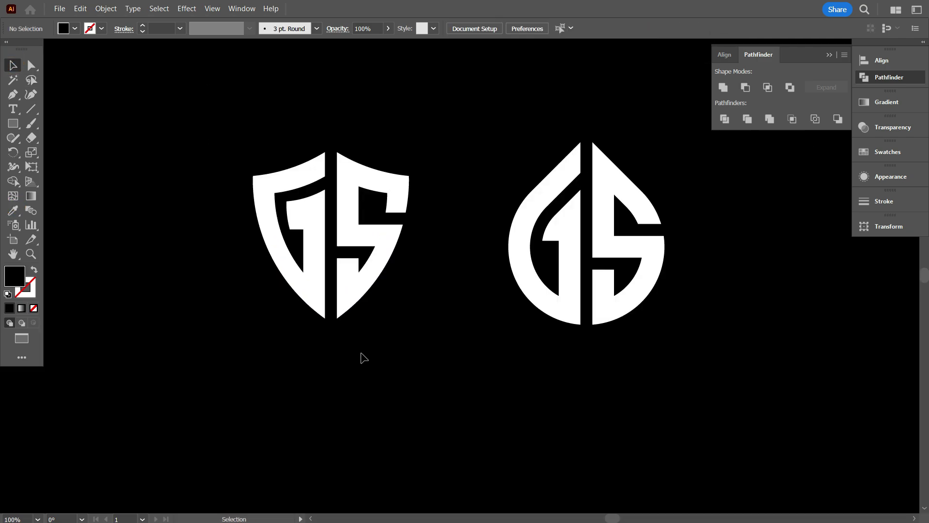
pyautogui.scroll(-1, 595, 373)
pyautogui.moveTo(612, 373); pyautogui.dragTo(296, 164)
pyautogui.scroll(2, 296, 164)
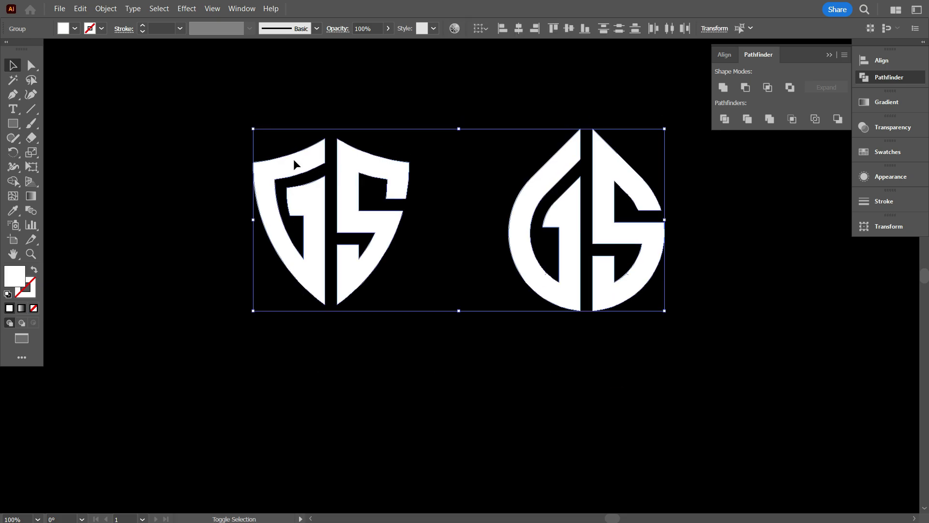